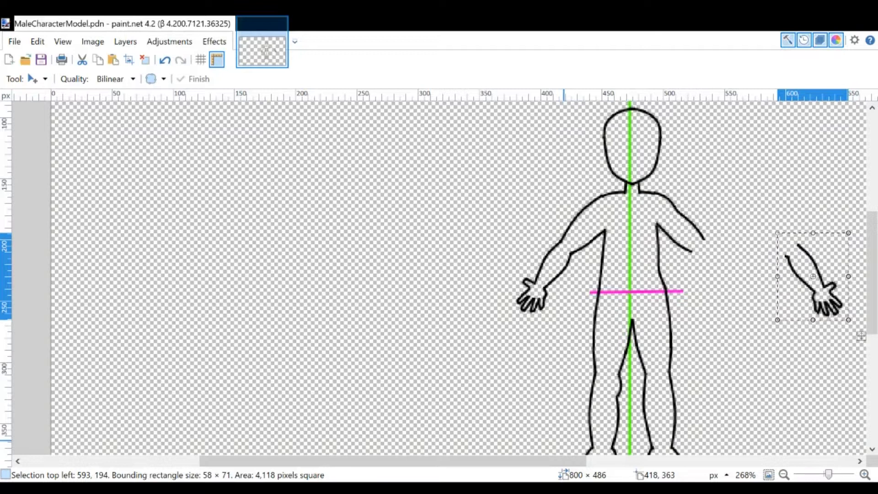
- Examine the full character outline from head to feet, including the separate forearm and hand
scroll(522, 249, up, 1)
drag(519, 205, 296, 203)
scroll(383, 200, down, 5)
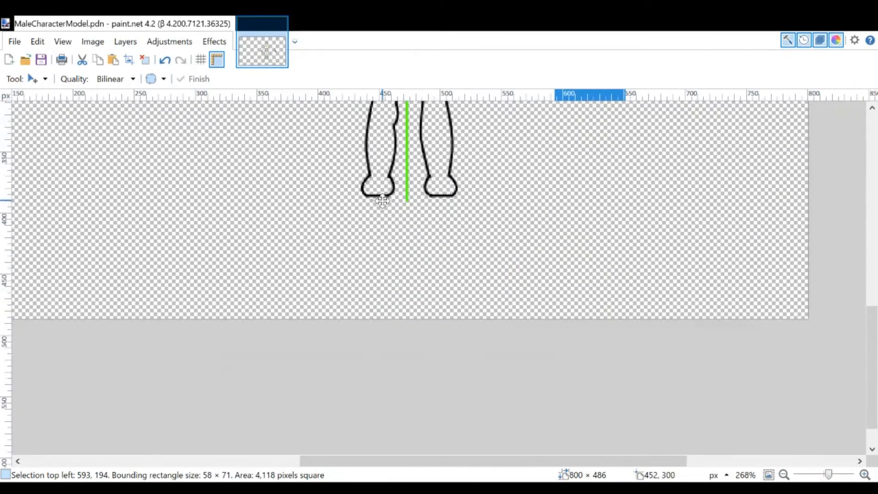
scroll(382, 200, up, 6)
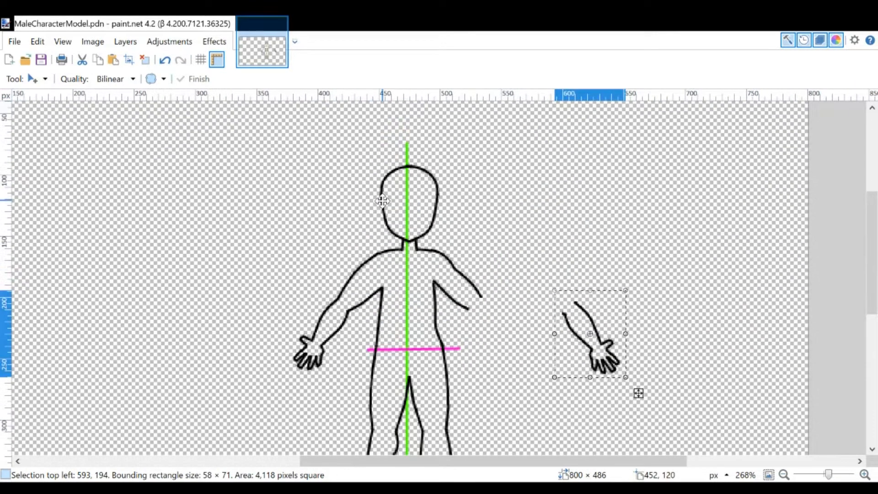
scroll(383, 201, down, 3)
scroll(381, 203, up, 2)
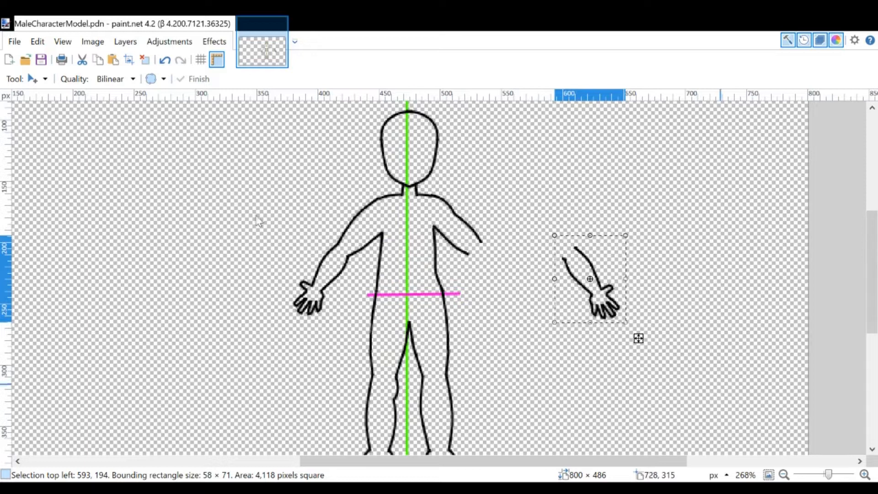
- Hide the character outline and guide lines, show the reference character sheet, and clear the selection with Rectangle Select
click(844, 353)
click(844, 347)
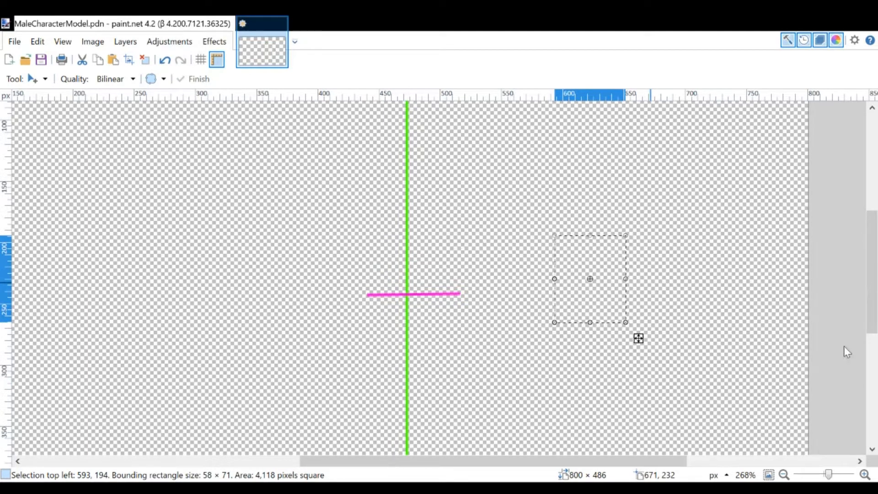
click(841, 399)
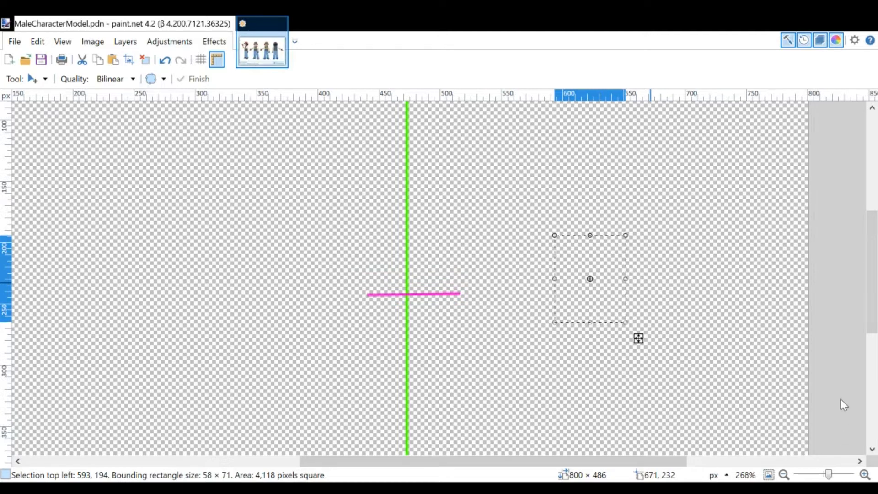
key(s)
click(455, 176)
- Examine the reference character sheet's poses, both as a whole and close up on the front and back views
scroll(450, 174, up, 1)
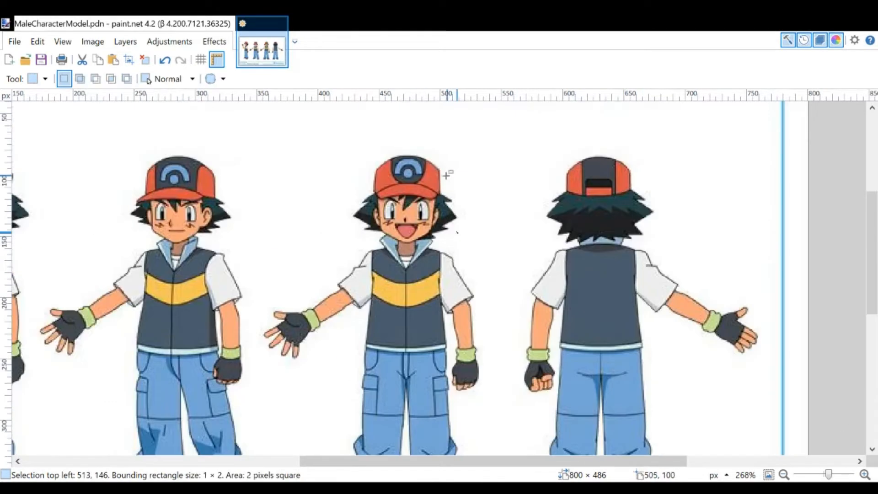
scroll(439, 178, down, 3)
scroll(371, 192, up, 2)
scroll(369, 194, down, 3)
scroll(369, 194, up, 1)
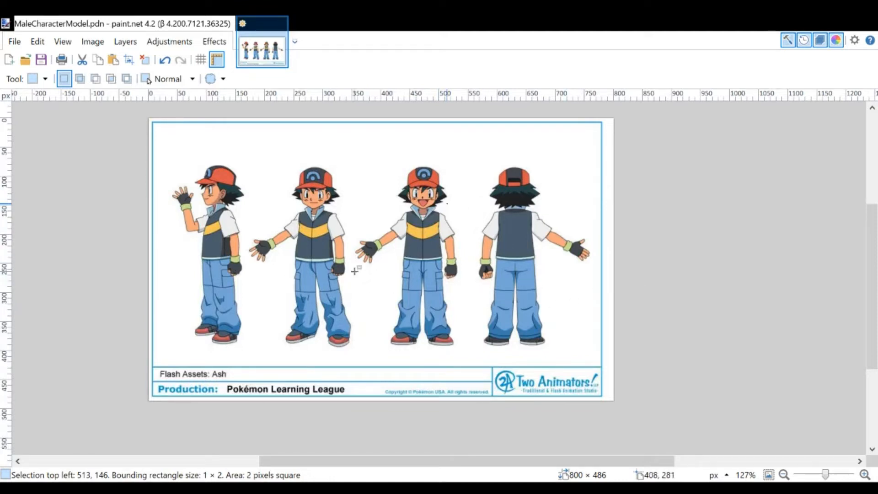
scroll(460, 259, up, 5)
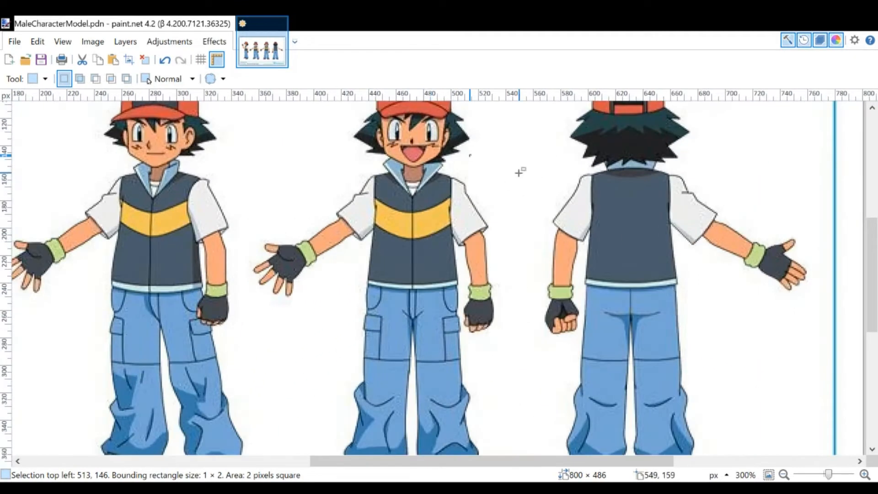
scroll(409, 212, up, 2)
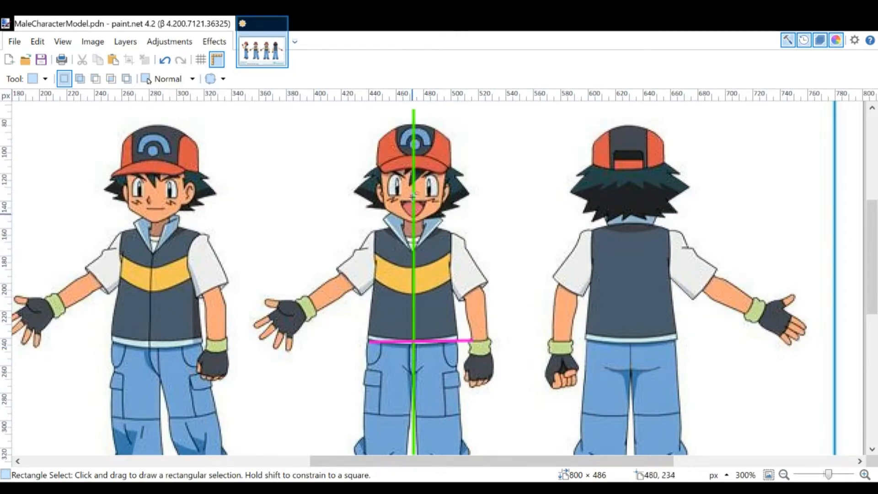
- Compare the front-view character with the green vertical centre line and the magenta waist line from head to feet
scroll(409, 268, down, 4)
scroll(408, 268, up, 2)
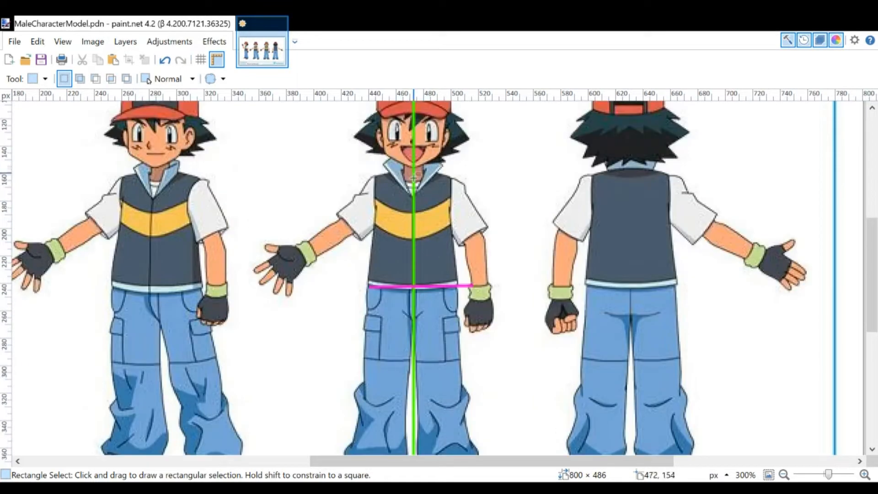
scroll(413, 166, down, 2)
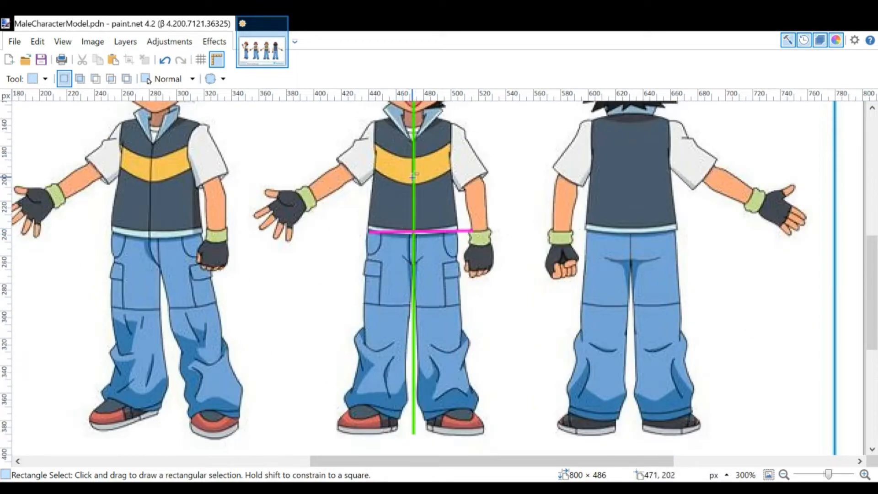
scroll(476, 231, up, 4)
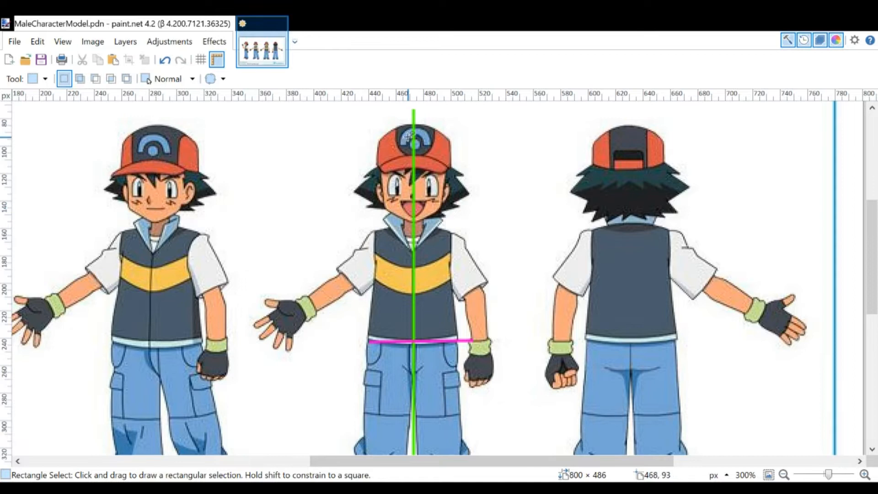
scroll(430, 127, down, 5)
scroll(440, 207, up, 6)
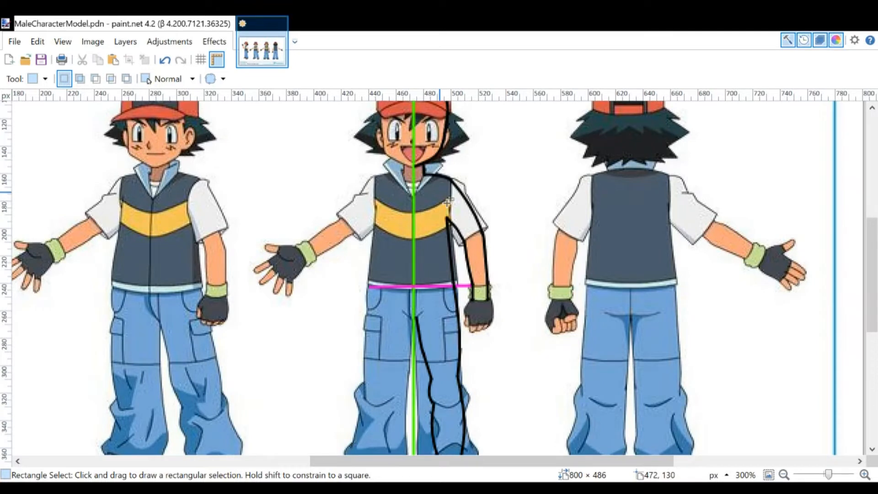
- Examine the half-body outline with the lowered arm over the front-view reference, from head to shoe
scroll(450, 208, up, 3)
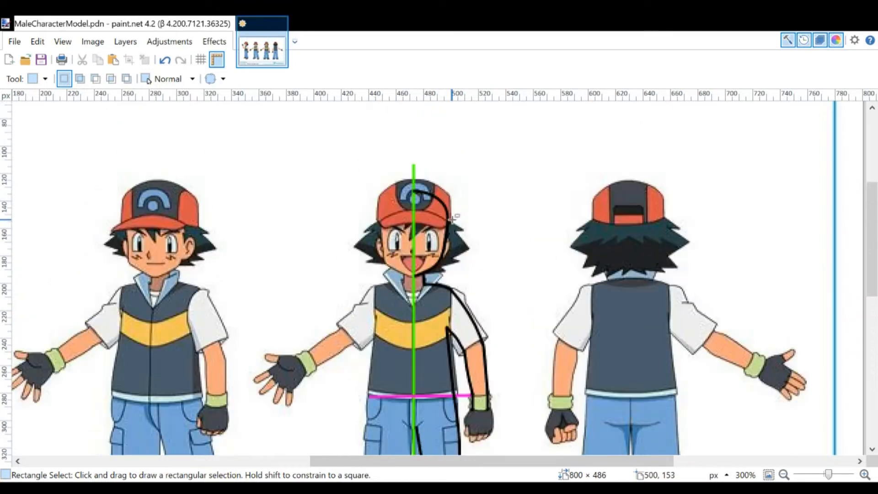
scroll(452, 214, down, 5)
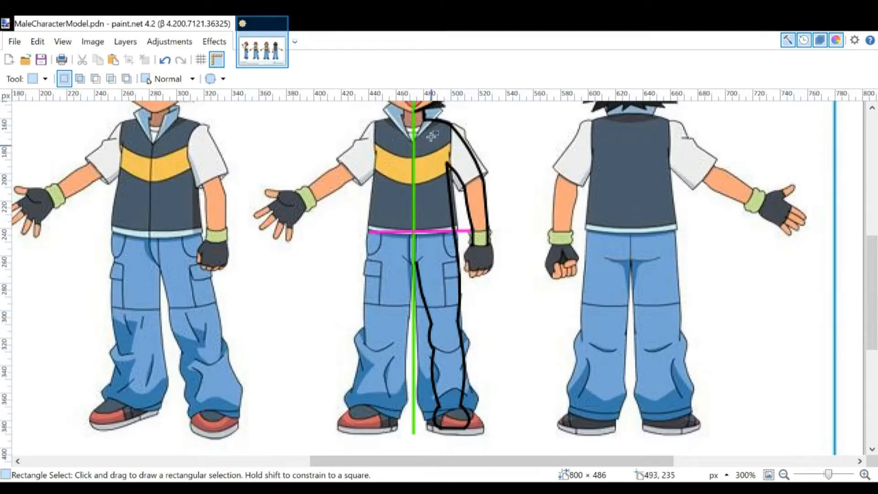
scroll(434, 249, down, 2)
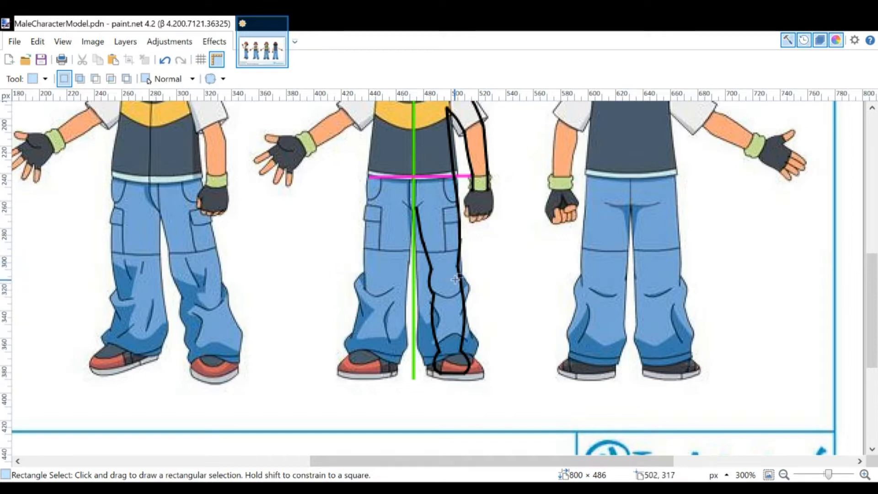
scroll(725, 301, up, 2)
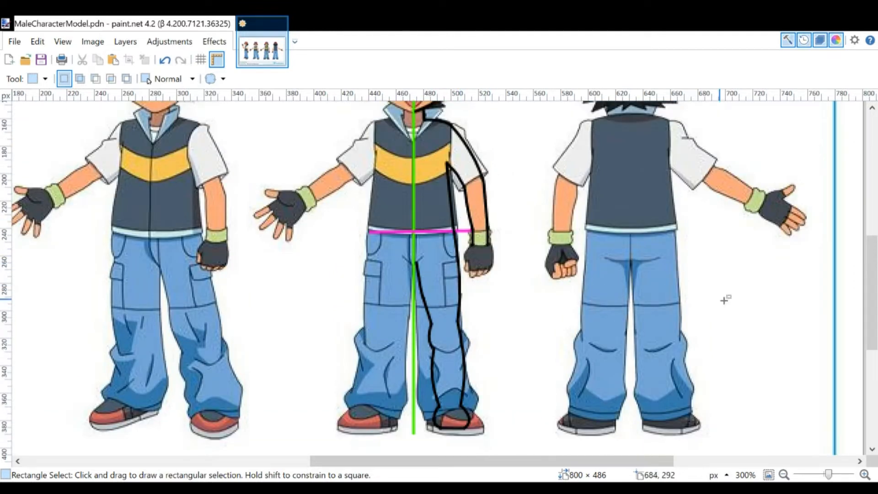
- Swap the lowered-arm half outline for the version with the arm held outward, and examine it without the reference
key(ctrl+z)
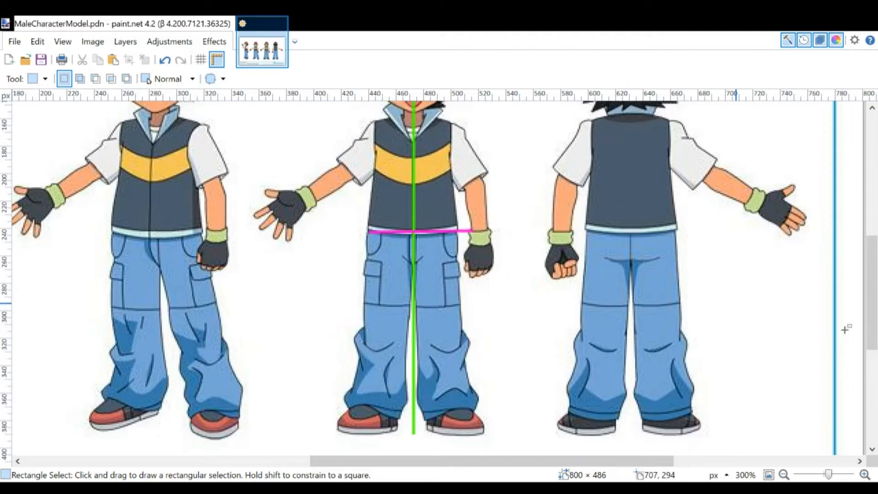
key(ctrl+y)
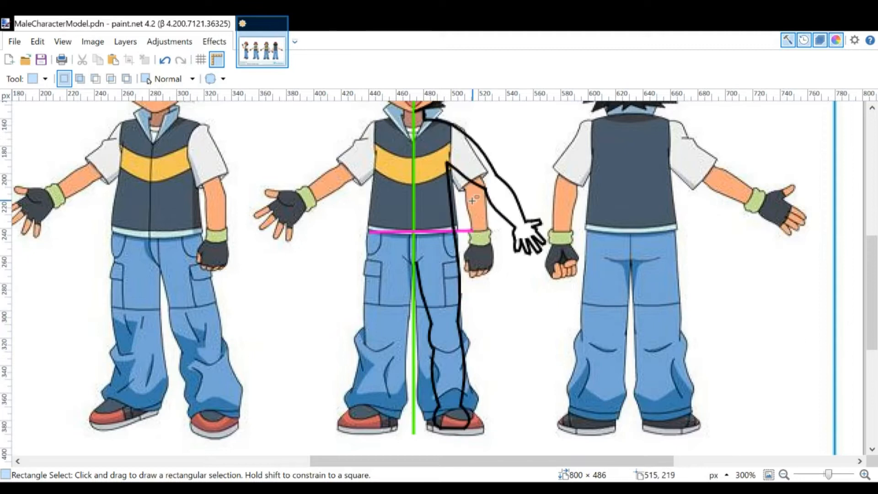
scroll(796, 327, up, 4)
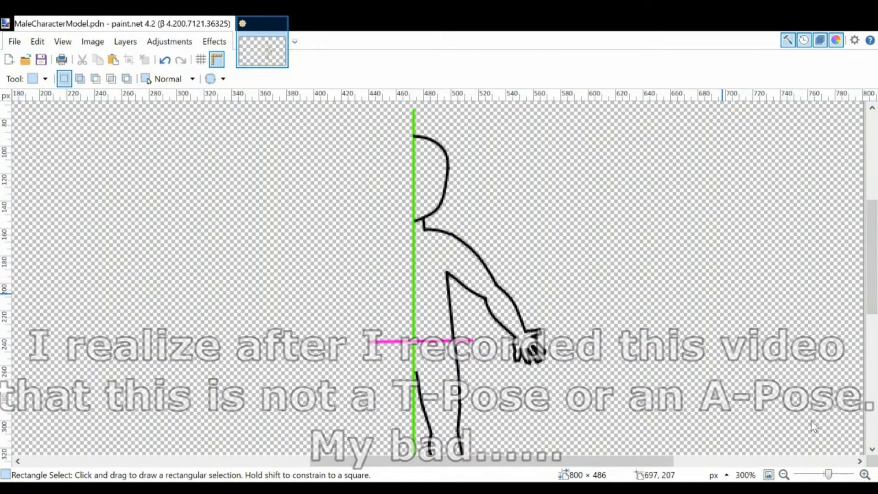
scroll(435, 220, up, 2)
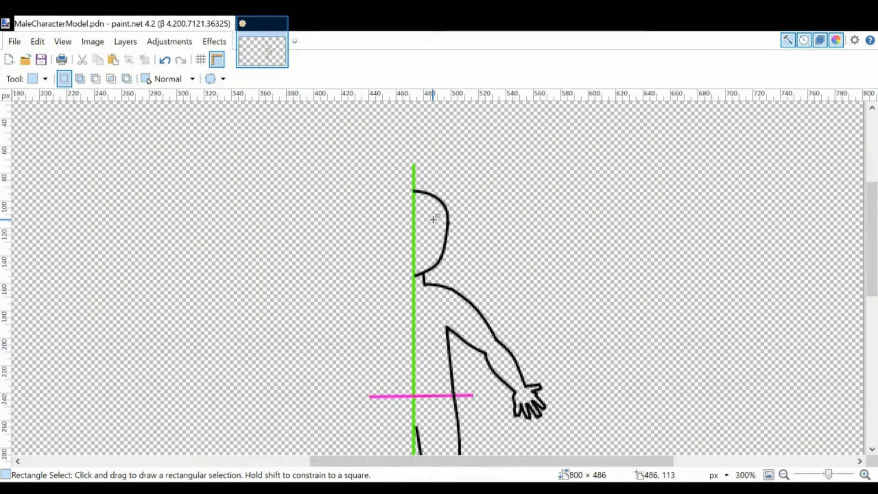
scroll(434, 219, down, 10)
scroll(433, 220, up, 8)
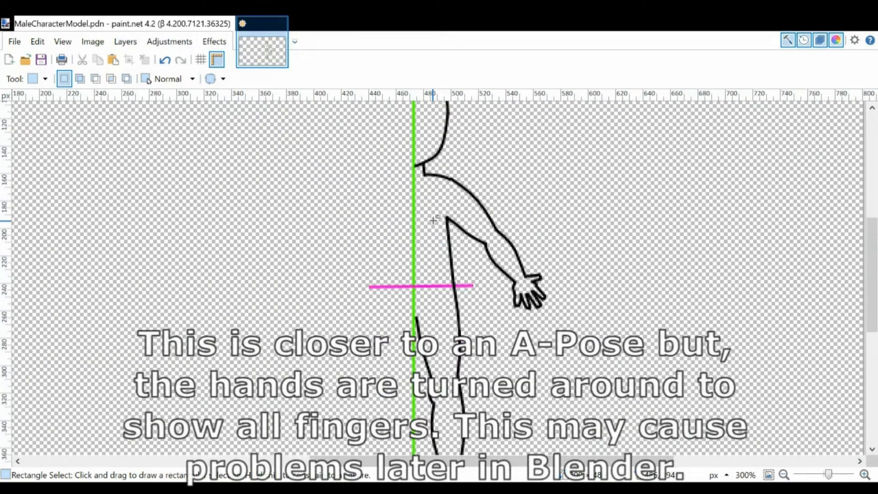
scroll(433, 221, down, 4)
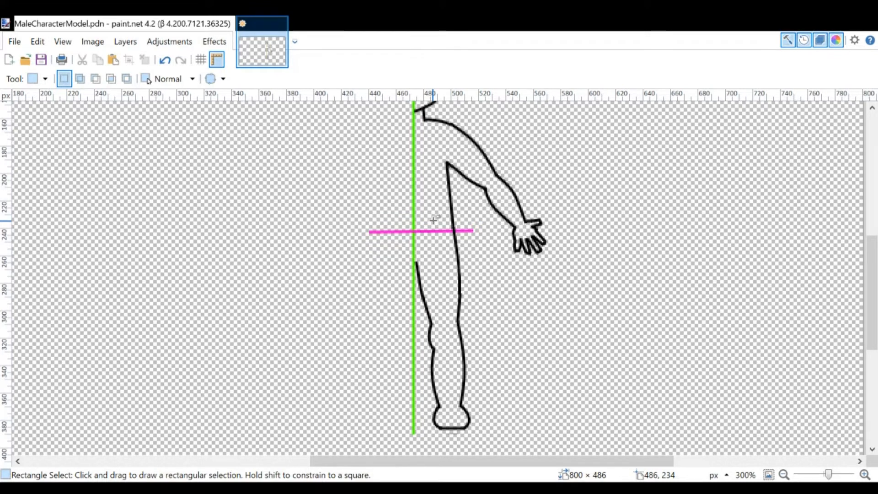
scroll(433, 220, up, 4)
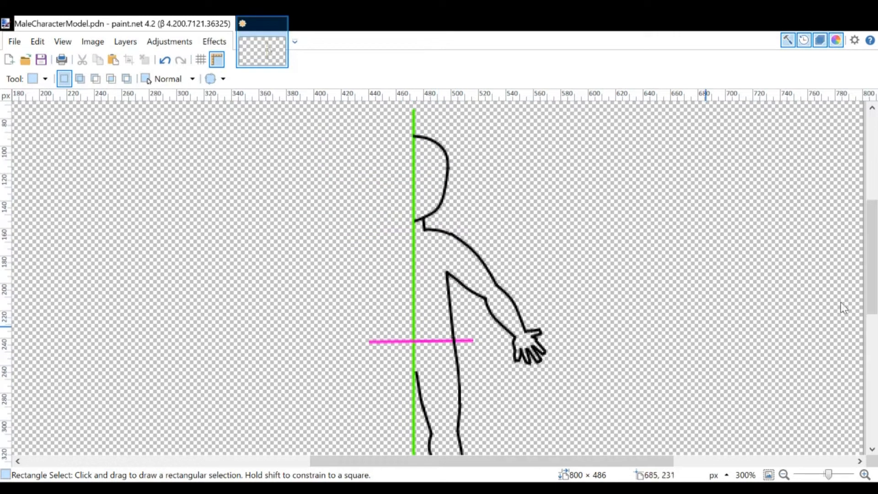
- Compare the half outline lacking a forearm, the mirrored half, and the combined full-body outline
key(ctrl+z)
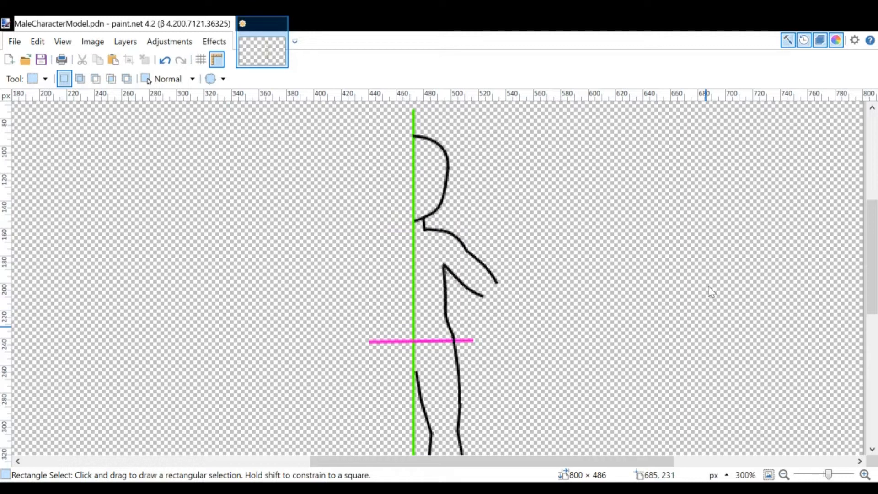
scroll(496, 265, down, 3)
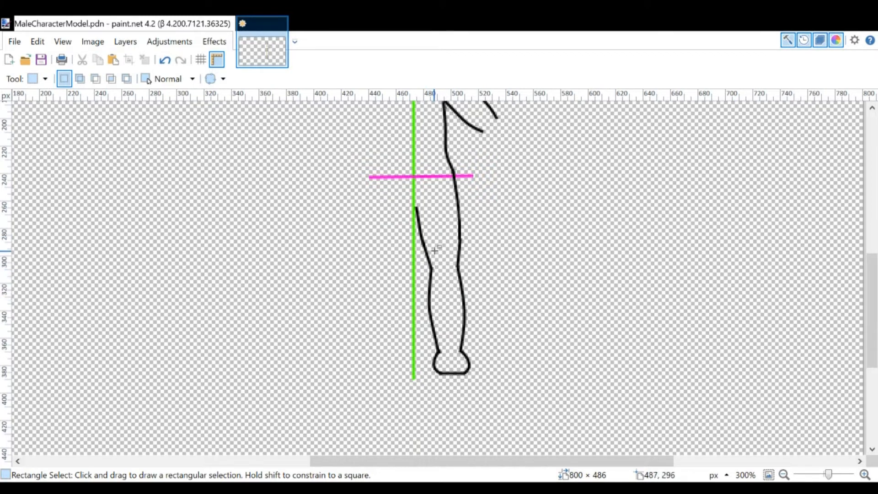
scroll(843, 325, up, 2)
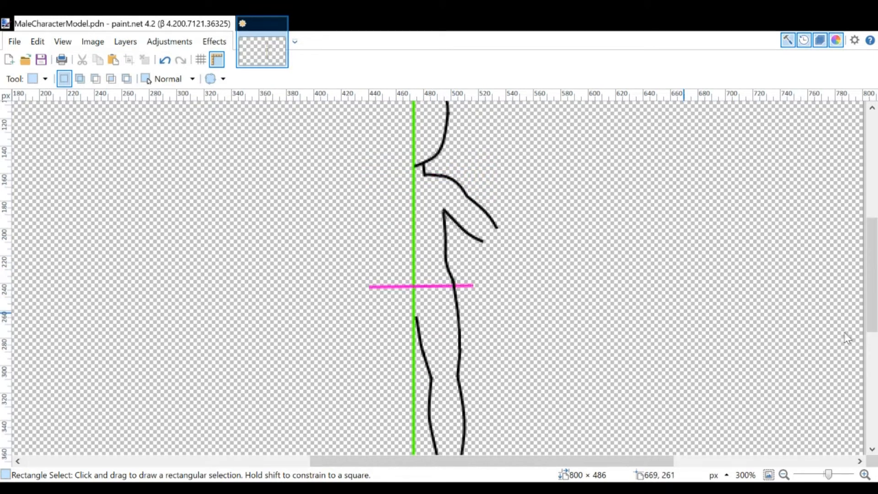
scroll(846, 316, up, 1)
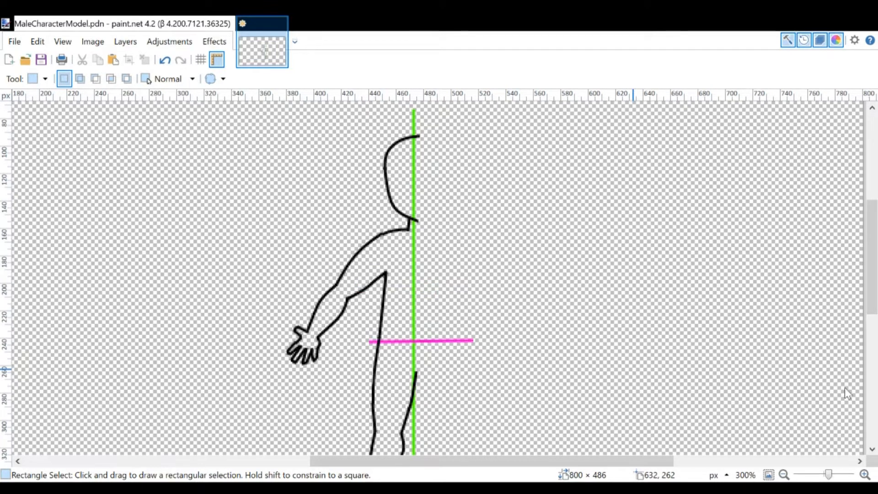
scroll(480, 213, down, 1)
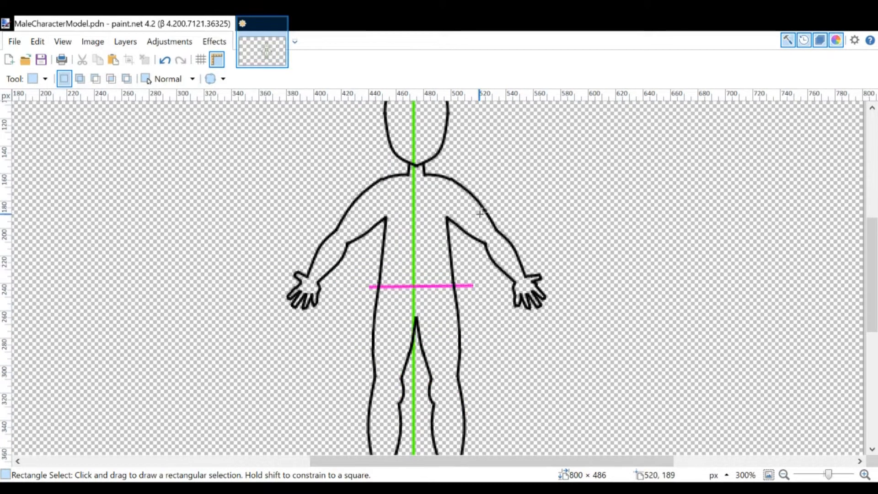
scroll(480, 214, down, 1)
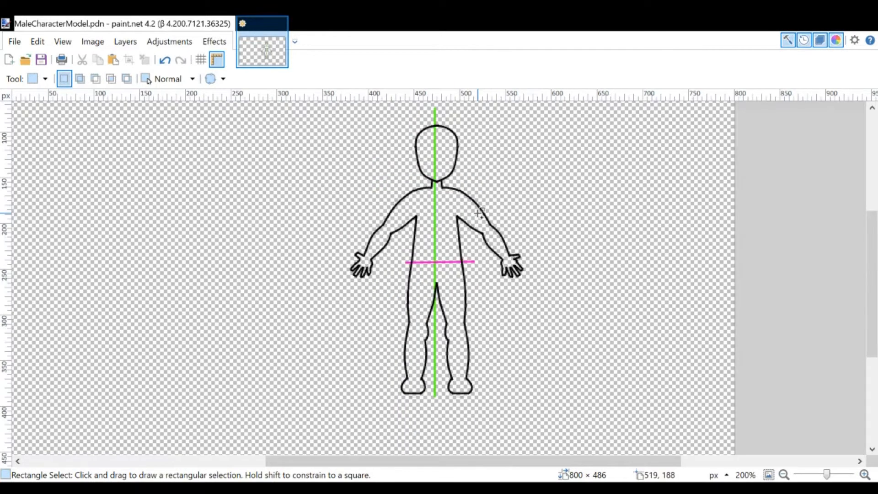
drag(493, 160, 465, 185)
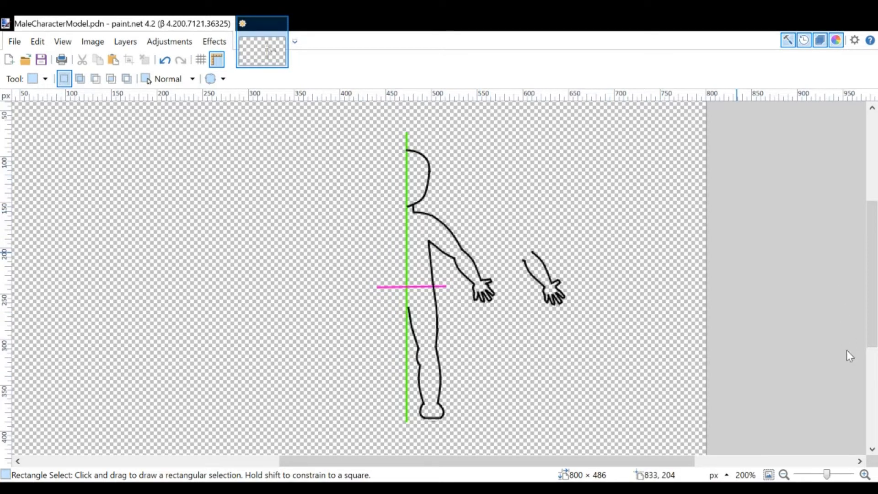
- With the Line/Curve tool, draw a curved outer forearm line about 40 px long from the end of the upper arm's outer line
ctrl+scroll(847, 350, up, 3)
key(o)
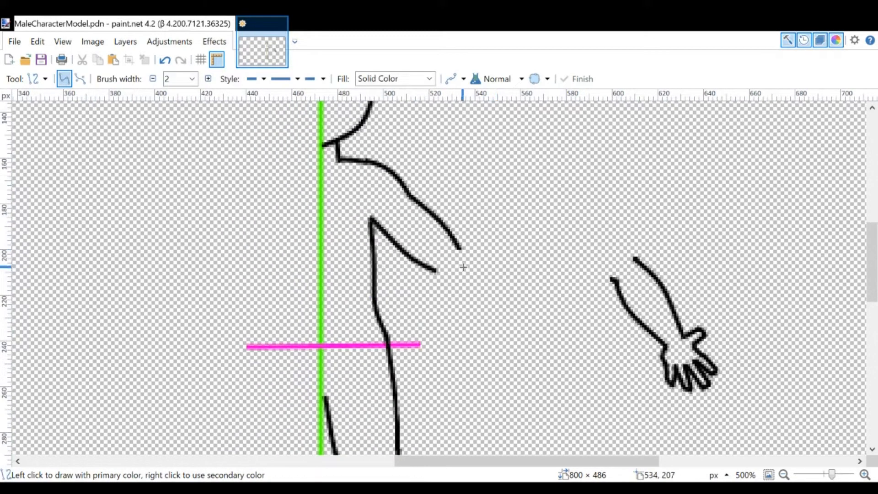
ctrl+scroll(463, 268, up, 4)
drag(404, 270, 432, 274)
drag(452, 229, 588, 341)
drag(499, 266, 511, 264)
ctrl+scroll(591, 234, down, 4)
drag(572, 264, 555, 238)
drag(595, 284, 590, 284)
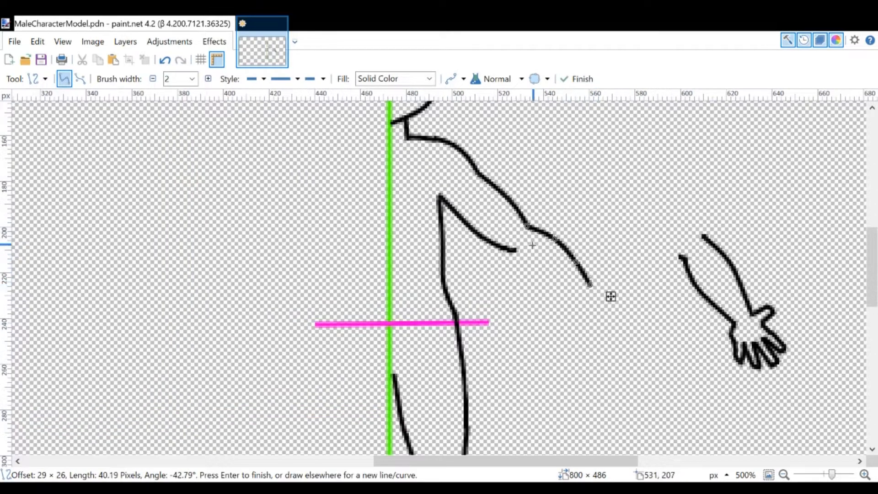
- Extend the outer forearm line's wrist end slightly and draw a curved inner forearm line about 43 px long from the elbow
ctrl+scroll(530, 256, up, 6)
scroll(559, 237, up, 2)
drag(688, 307, 705, 349)
drag(476, 214, 653, 381)
drag(534, 270, 514, 282)
drag(594, 325, 581, 346)
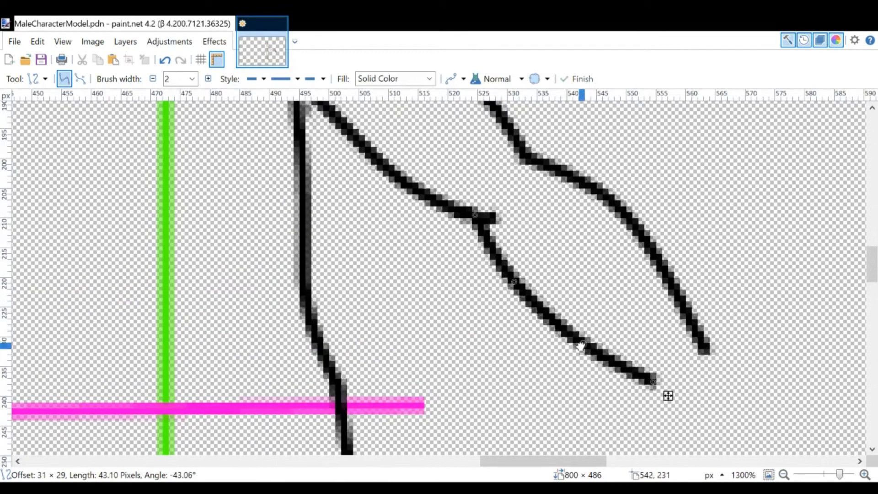
- Undo the last bend of the inner forearm line and reshape its curve between elbow and wrist
ctrl+scroll(527, 210, down, 1)
key(ctrl+z)
ctrl+scroll(545, 224, up, 1)
drag(530, 228, 442, 194)
drag(395, 231, 402, 238)
ctrl+scroll(535, 379, down, 3)
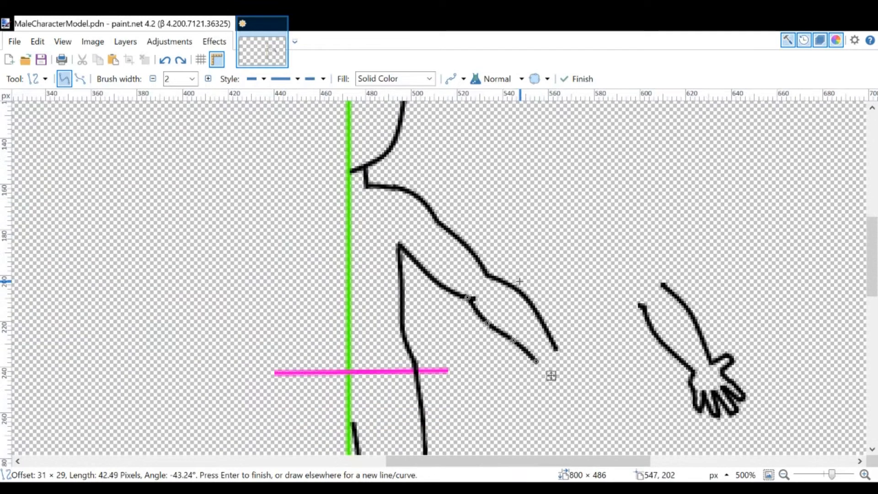
- Undo the inner forearm line and erase the stray end of the inner upper arm line at the elbow
key(ctrl+z)
key(ctrl+z)
key(ctrl+z)
ctrl+scroll(490, 295, up, 4)
key(e)
click(156, 79)
click(437, 310)
ctrl+scroll(473, 233, down, 2)
key(o)
click(193, 78)
click(178, 185)
drag(434, 242, 580, 392)
click(153, 79)
click(153, 79)
key(ctrl+z)
key(ctrl+z)
- Draw a curved inner forearm line about 44 px long from elbow to wrist with the Line/Curve tool at brush width 2
click(154, 79)
click(154, 78)
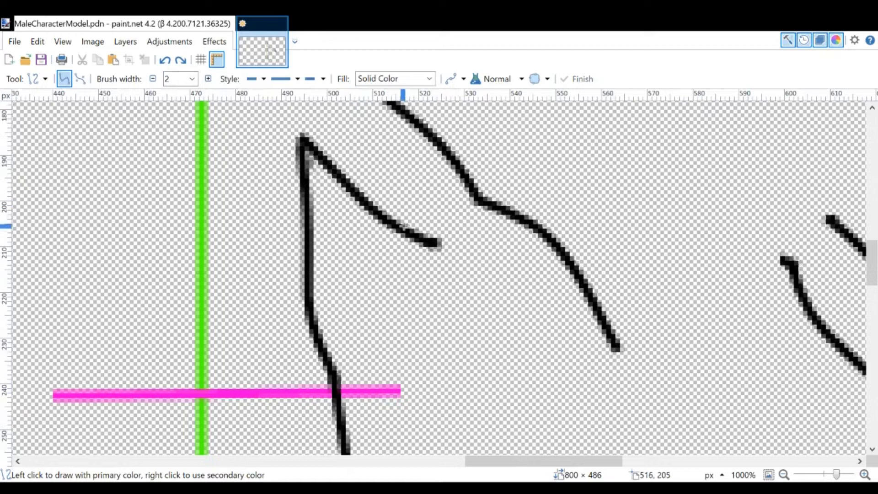
drag(435, 241, 577, 373)
drag(482, 284, 463, 287)
drag(529, 329, 511, 330)
drag(463, 287, 457, 284)
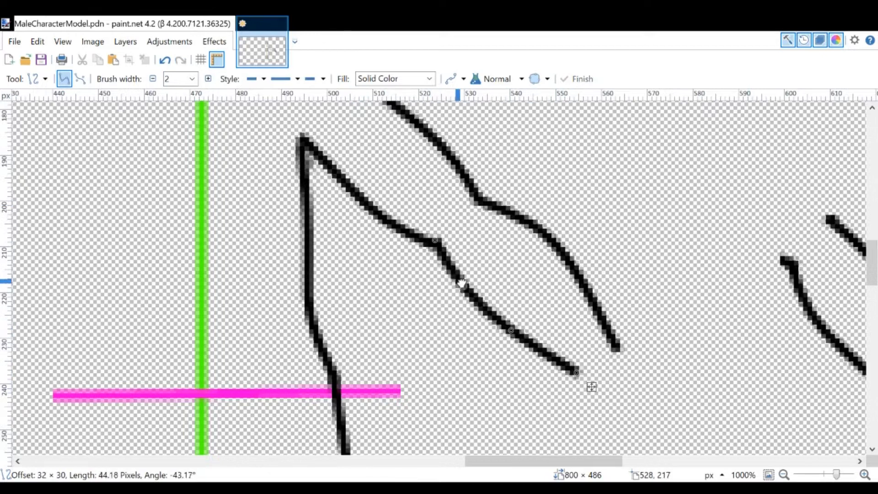
ctrl+scroll(457, 284, down, 3)
ctrl+scroll(402, 258, up, 3)
key(Return)
- Draw a palm edge line about 8 px long from the inner wrist and a thumb line about 9.5 px long from the outer wrist
drag(391, 246, 395, 276)
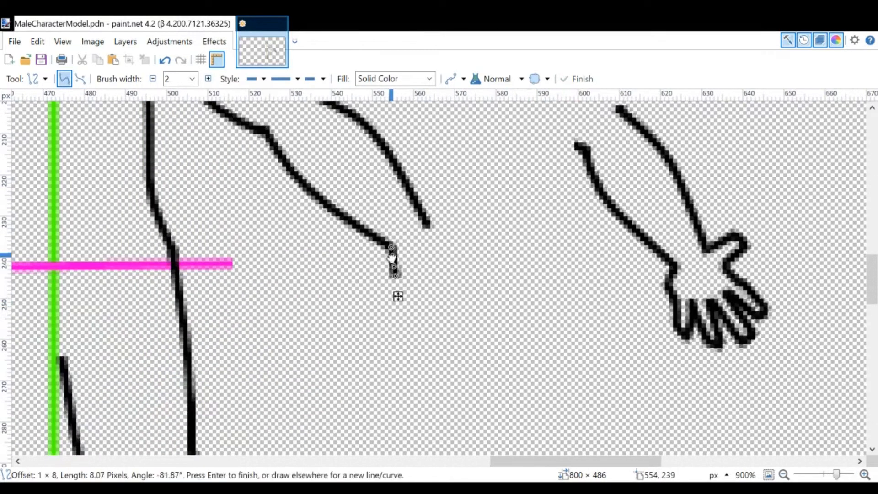
drag(428, 226, 466, 213)
ctrl+scroll(468, 256, up, 2)
drag(468, 318, 359, 247)
ctrl+scroll(407, 232, up, 2)
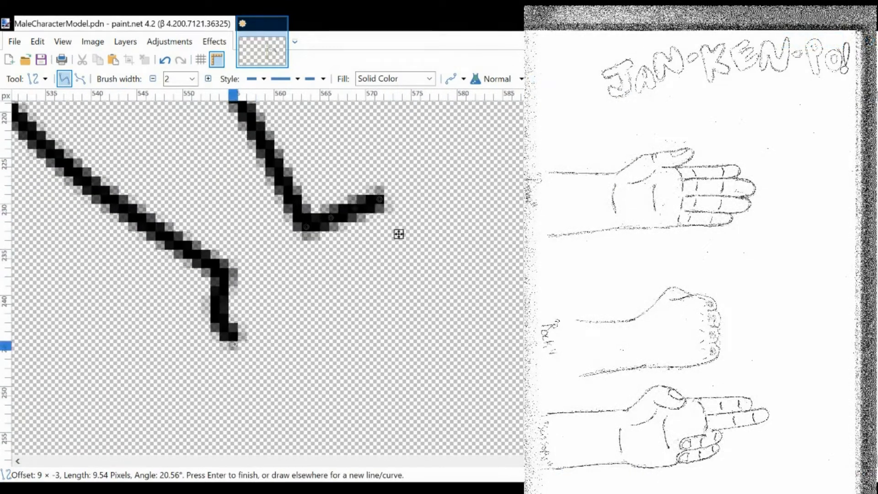
- Draw the sides and tips of the little finger and ring finger from the palm edge, undoing the last misplaced line
drag(237, 340, 247, 422)
scroll(256, 366, down, 2)
drag(273, 309, 272, 220)
drag(242, 309, 275, 308)
drag(273, 273, 210, 200)
drag(208, 156, 249, 257)
scroll(261, 200, up, 2)
drag(278, 337, 235, 254)
drag(251, 357, 279, 337)
drag(240, 261, 324, 346)
key(ctrl+z)
- Draw the middle finger's sides and tip beside the ring finger, redrawing the misplaced line
drag(509, 269, 399, 160)
drag(129, 142, 214, 236)
key(ctrl+z)
drag(146, 254, 170, 227)
drag(131, 144, 214, 226)
scroll(208, 220, up, 1)
drag(159, 181, 233, 245)
mouse_move(206, 282)
mouse_down()
mouse_move(243, 255)
mouse_move(243, 264)
mouse_up()
- Draw another finger side line next to the middle finger and erase the excess where the lines meet
scroll(204, 209, up, 1)
scroll(201, 209, down, 1)
drag(159, 181, 250, 217)
scroll(229, 216, down, 2)
key(e)
scroll(163, 175, up, 2)
drag(179, 202, 159, 222)
- Draw the index finger's side lines and close it with a curved fingertip
key(o)
mouse_move(162, 151)
mouse_down()
mouse_move(192, 181)
mouse_move(122, 220)
mouse_up()
drag(140, 201, 153, 218)
scroll(197, 199, up, 3)
mouse_move(158, 184)
mouse_down()
mouse_move(176, 200)
mouse_move(355, 246)
mouse_up()
drag(319, 300, 354, 246)
drag(342, 263, 351, 275)
drag(331, 282, 343, 294)
- Draw curved lines that close the thumb and join it to the rest of the hand outline
scroll(309, 254, down, 3)
drag(278, 223, 261, 208)
drag(291, 160, 264, 208)
drag(282, 177, 289, 183)
drag(275, 193, 270, 195)
drag(291, 160, 299, 161)
drag(263, 206, 273, 207)
scroll(372, 184, up, 2)
drag(258, 158, 284, 146)
click(386, 157)
key(e)
scroll(333, 135, down, 5)
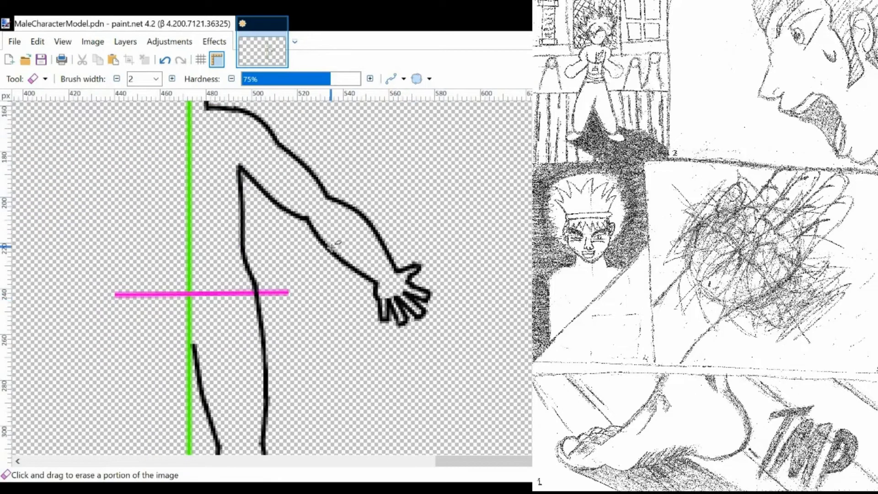
scroll(266, 229, down, 3)
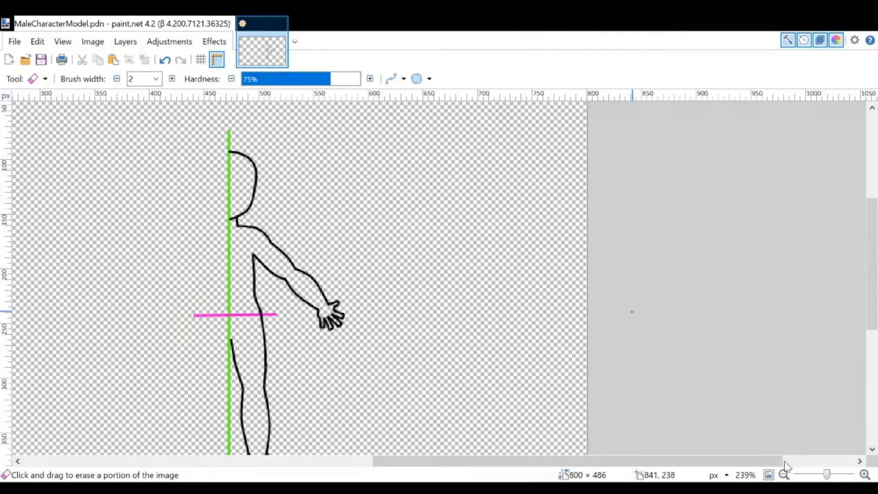
- Duplicate the half-body outline layer, flip the copy horizontally, and move it against the original half at the centre line
key(ctrl+shift+n)
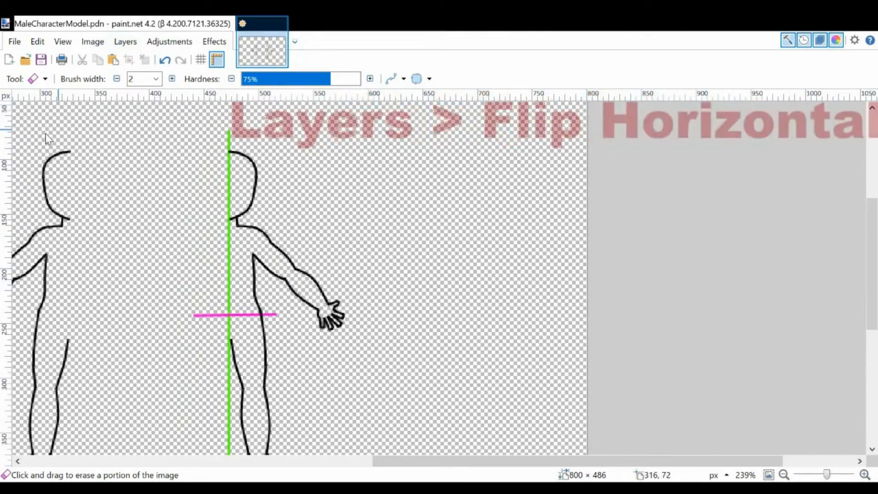
key(m)
drag(85, 192, 244, 205)
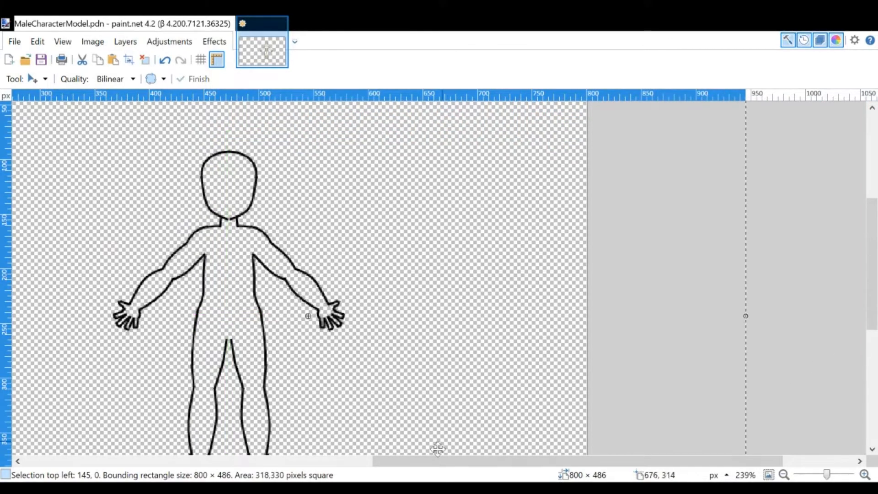
- Fine-tune the mirrored half's horizontal position to 148, 0 so both halves meet at the head and crotch
drag(437, 462, 352, 463)
scroll(439, 294, down, 2)
scroll(429, 247, up, 2)
drag(337, 251, 344, 252)
scroll(437, 252, up, 1)
scroll(437, 252, down, 2)
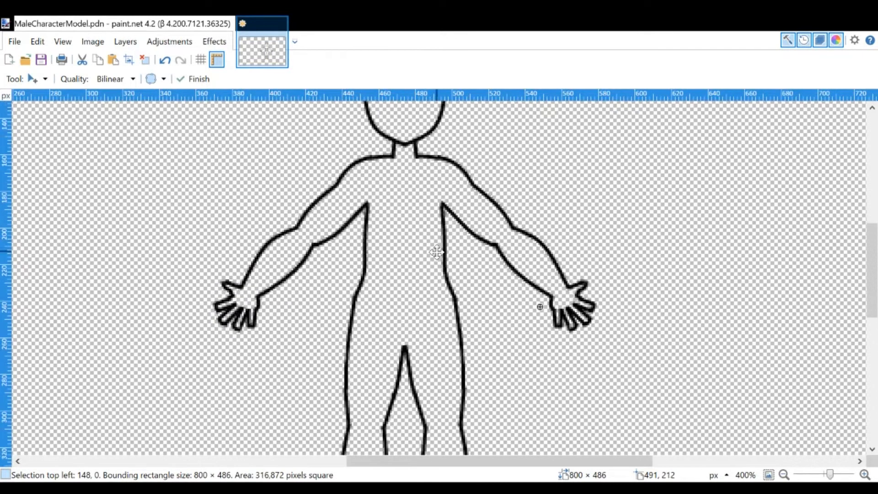
scroll(437, 252, down, 3)
scroll(437, 253, up, 1)
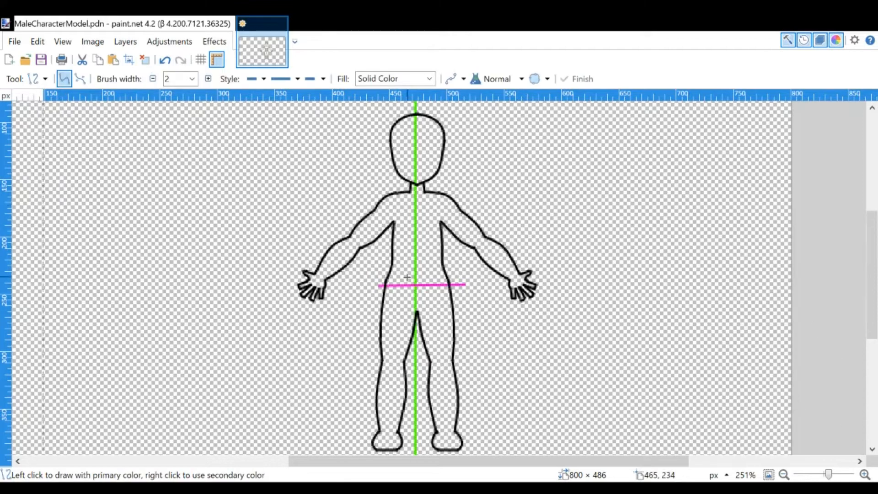
- Show the body outline and guide line layers over the character reference sheet and select the Line/Curve tool
drag(430, 288, 526, 287)
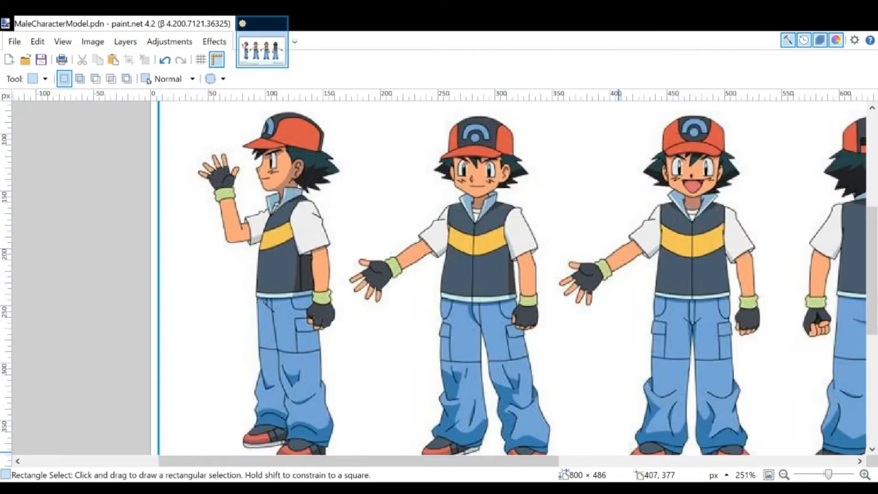
scroll(274, 198, up, 3)
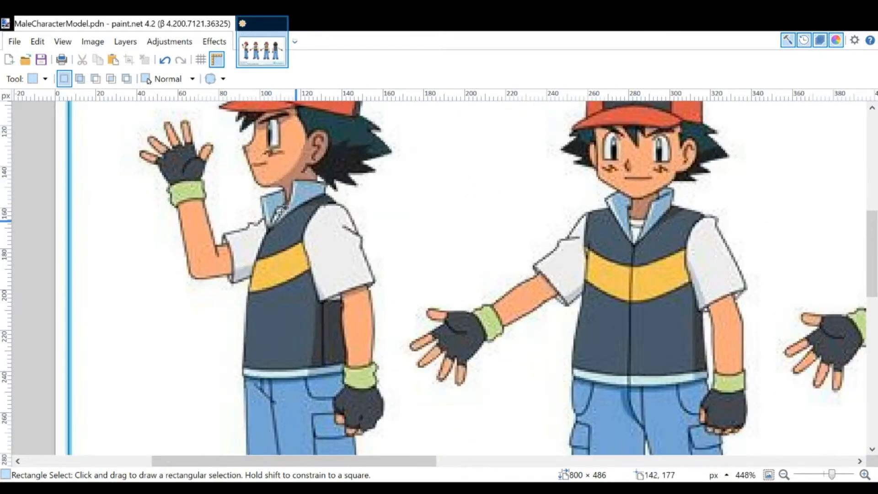
scroll(366, 241, up, 2)
click(27, 438)
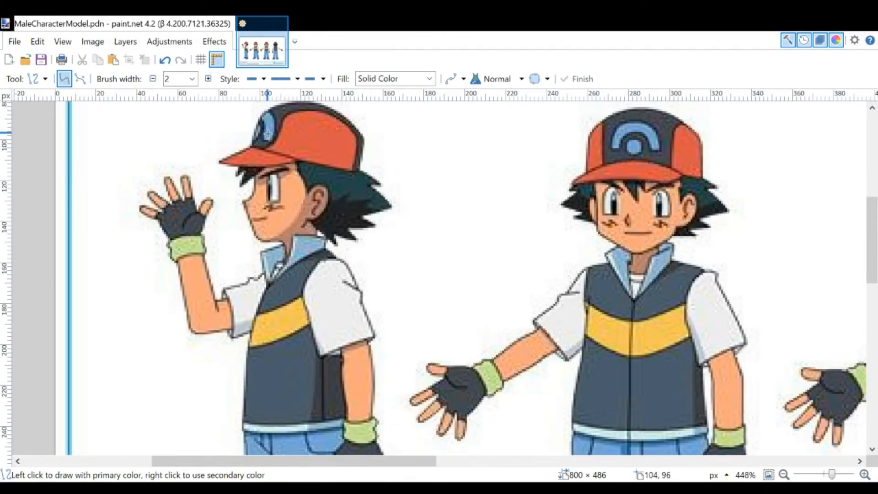
drag(415, 462, 629, 442)
click(856, 318)
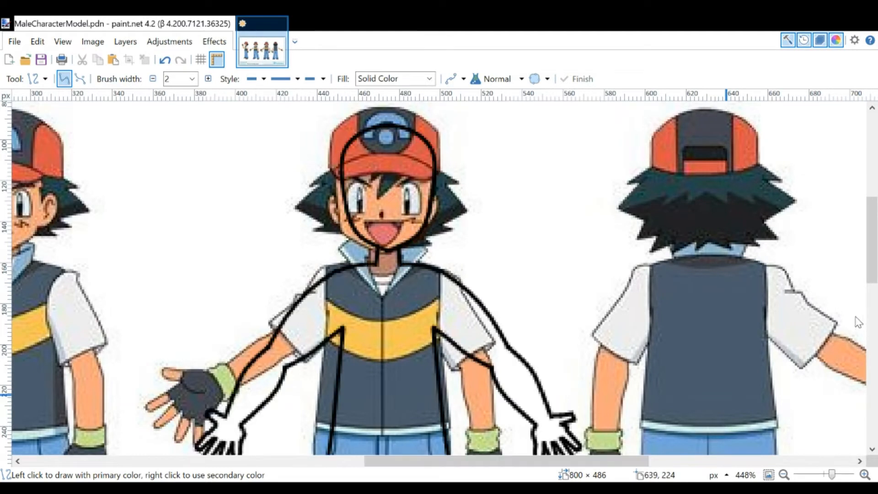
click(854, 349)
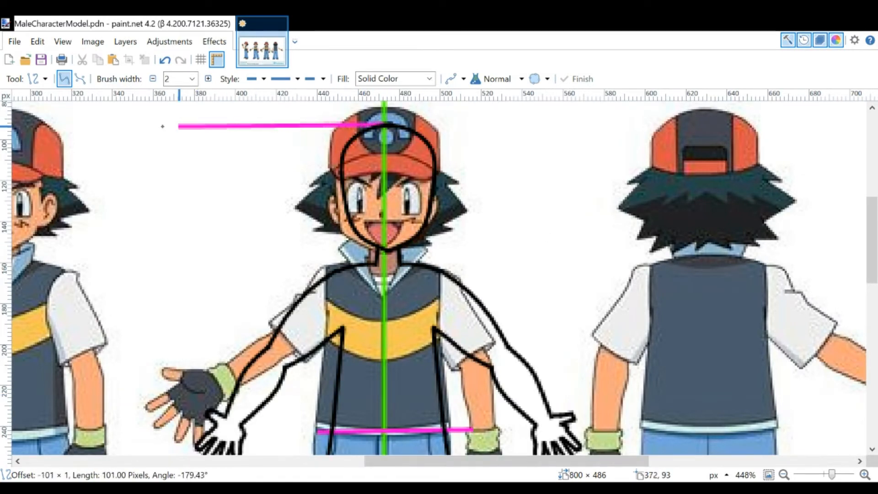
- Draw a horizontal magenta guide about 391 px long from the top of the outline's head across to the side-view figure
drag(79, 124, 228, 122)
key(ctrl+z)
drag(393, 462, 537, 462)
drag(566, 124, 186, 125)
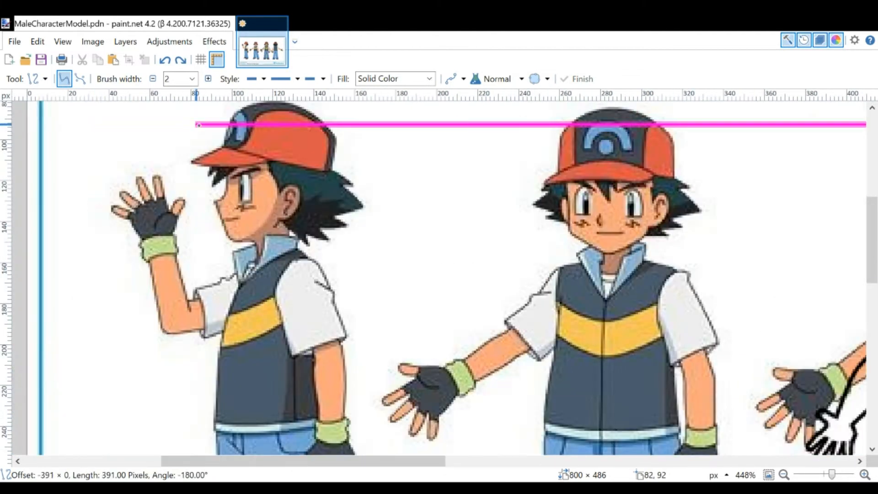
- Draw horizontal magenta guides across to the side-view figure at the outline's feet and, about 454 px long, at its waist
drag(303, 461, 470, 461)
scroll(494, 266, down, 3)
drag(495, 265, 323, 265)
key(ctrl+z)
scroll(487, 321, down, 4)
drag(486, 338, 108, 338)
scroll(440, 297, up, 5)
drag(609, 319, 181, 320)
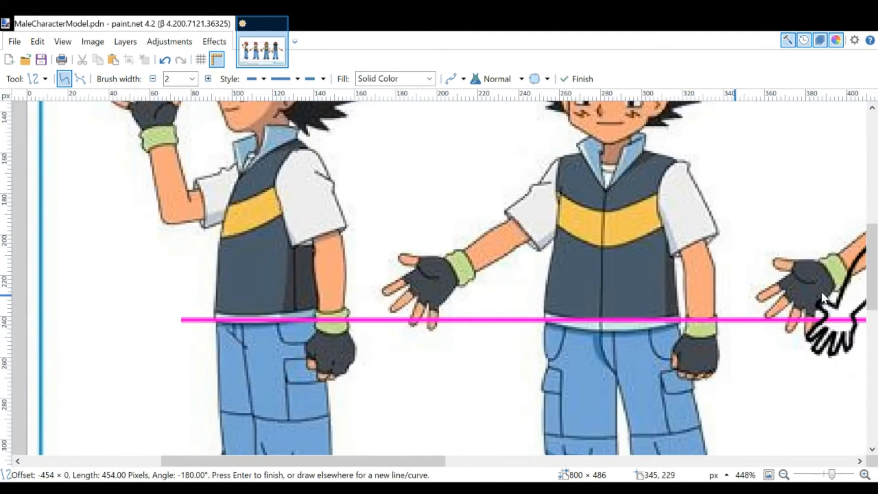
scroll(258, 247, up, 3)
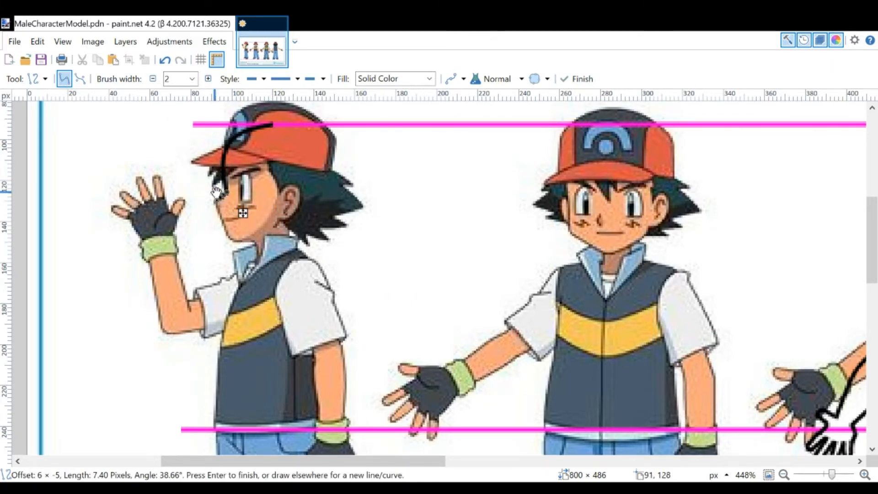
- Refine the nose bridge curve of the side-view profile and draw a curved line from the chin to the nose tip
scroll(218, 200, up, 5)
drag(227, 173, 233, 178)
drag(261, 335, 197, 189)
drag(219, 237, 219, 249)
drag(198, 188, 200, 192)
- Draw a curved line about 21 px long from the base of the neck to the chin of the side-view profile
drag(344, 405, 268, 330)
drag(293, 355, 324, 333)
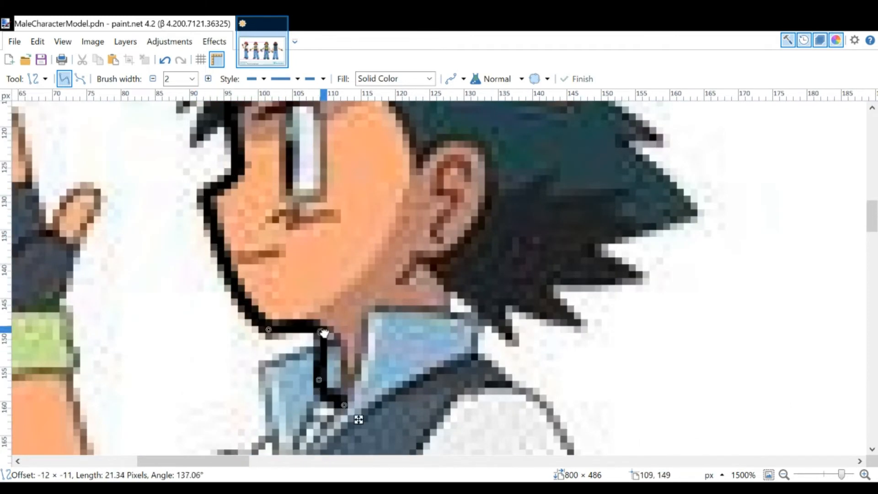
drag(319, 380, 338, 366)
scroll(406, 289, up, 1)
scroll(447, 329, down, 1)
- Draw a curved line about 23 px long from the side-view figure's upper back up to the nape
drag(529, 391, 447, 288)
mouse_move(475, 323)
mouse_down()
mouse_move(455, 355)
mouse_move(488, 364)
mouse_up()
scroll(452, 332, up, 2)
scroll(452, 332, down, 1)
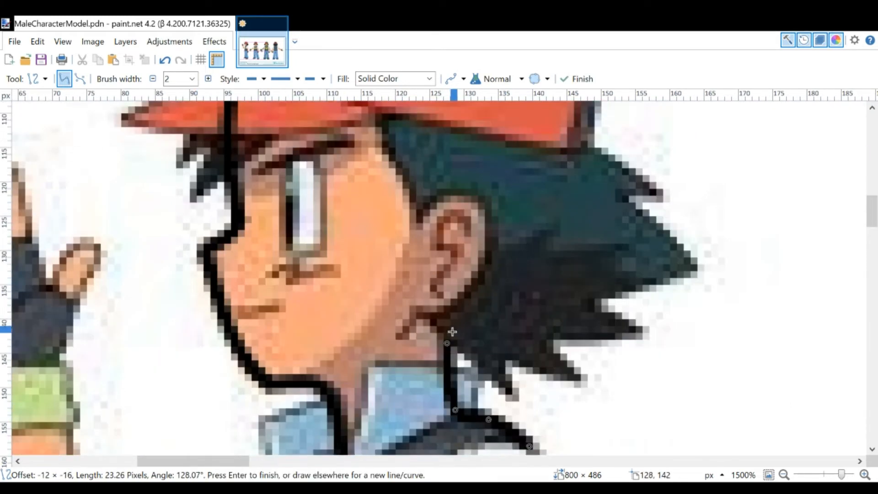
- Draw a curved line over the top of the side-view head, undo its last adjustments, and reshape its curve toward the back
scroll(452, 331, up, 3)
drag(392, 158, 585, 200)
drag(456, 172, 459, 155)
mouse_move(509, 187)
mouse_down()
mouse_move(516, 167)
mouse_move(525, 180)
mouse_up()
key(ctrl+z)
key(ctrl+z)
drag(585, 200, 571, 236)
mouse_move(459, 156)
mouse_down()
mouse_move(459, 164)
mouse_move(460, 157)
mouse_up()
drag(571, 236, 557, 251)
- Draw a curved line about 45 px long from the nape up along the back of the side-view head
scroll(475, 260, down, 3)
scroll(475, 261, up, 1)
drag(447, 398, 559, 130)
drag(522, 220, 557, 260)
drag(484, 309, 511, 346)
scroll(485, 218, down, 2)
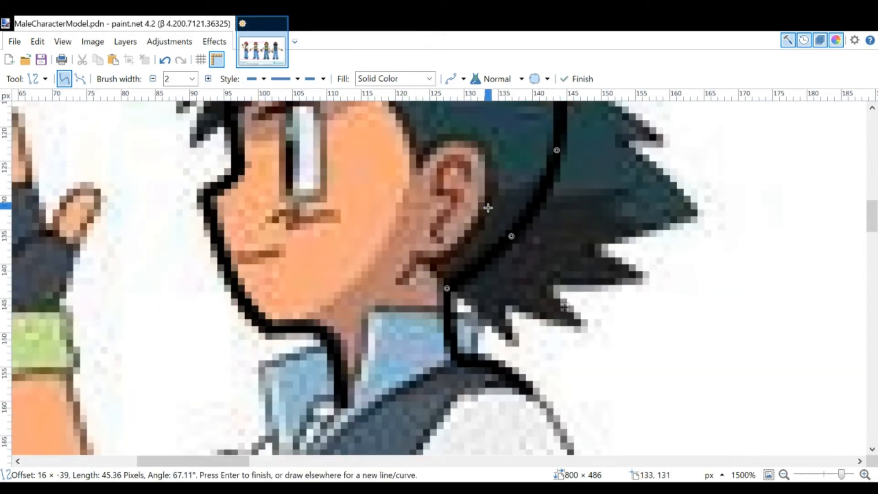
- Draw a curved front torso line about 49 px long from the base of the side-view figure's neck down the chest
click(858, 397)
scroll(515, 239, up, 4)
click(859, 396)
scroll(445, 228, down, 9)
drag(338, 131, 220, 412)
drag(298, 225, 251, 266)
drag(221, 412, 261, 432)
scroll(371, 223, down, 4)
click(859, 397)
click(858, 397)
scroll(277, 263, down, 1)
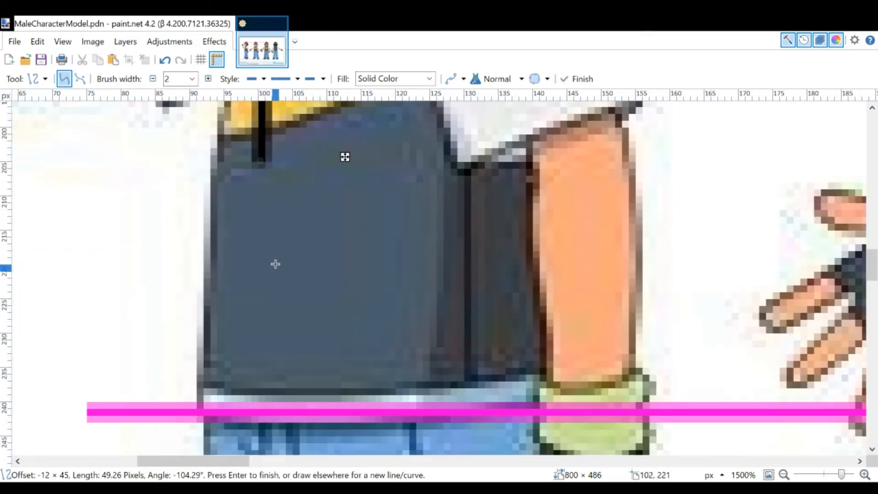
- Draw a line down the front of the side-view figure's torso to the waist and curve it inward at the belly
drag(262, 303, 261, 158)
drag(262, 207, 278, 216)
drag(262, 254, 279, 266)
- Draw the lower belly line from the waist to the hips, bow it slightly forward, and extend it with a short diagonal toward the groin
scroll(261, 267, down, 2)
mouse_move(289, 375)
mouse_down()
mouse_move(248, 197)
mouse_move(275, 350)
mouse_up()
key(ctrl+z)
scroll(407, 237, up, 3)
scroll(412, 247, down, 2)
scroll(494, 230, down, 3)
scroll(494, 229, up, 3)
scroll(494, 229, down, 2)
drag(266, 191, 259, 195)
drag(271, 243, 265, 252)
drag(323, 351, 275, 296)
scroll(290, 210, up, 2)
scroll(290, 210, down, 3)
scroll(458, 275, up, 3)
scroll(338, 275, down, 4)
- Draw a back line about 84 px long from the side-view figure's shoulders to the waist, bowed outward at the upper back
scroll(457, 238, up, 13)
drag(529, 279, 543, 124)
scroll(535, 229, down, 13)
scroll(554, 218, up, 4)
drag(543, 344, 557, 324)
scroll(568, 324, up, 8)
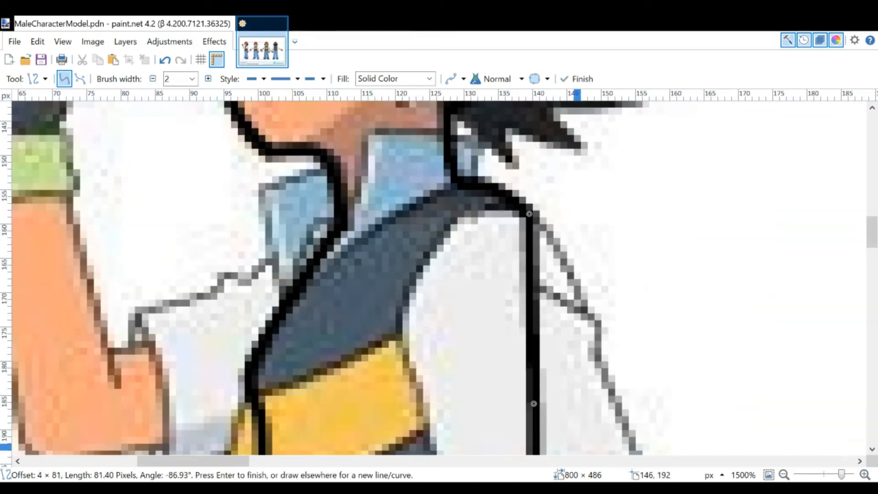
scroll(530, 327, down, 1)
drag(540, 352, 587, 344)
scroll(513, 242, down, 6)
scroll(509, 250, up, 1)
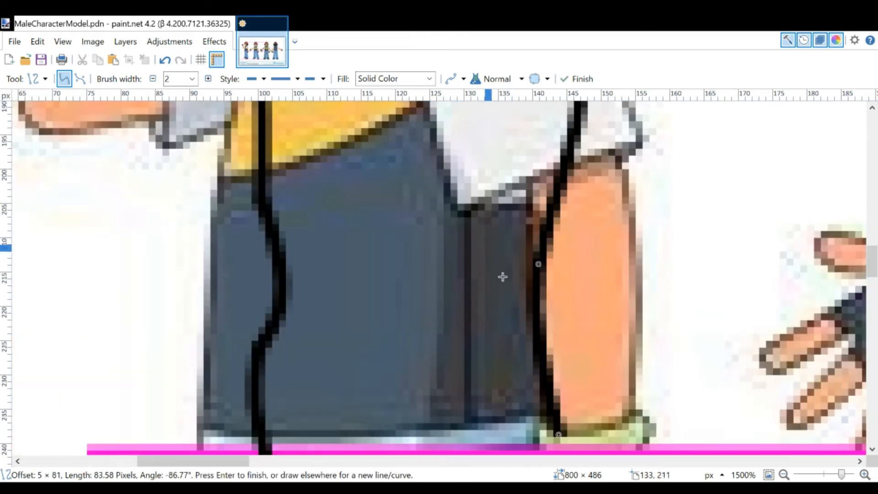
- Draw a buttock curve about 29 px long continuing the side-view back line below the waist
scroll(522, 290, down, 3)
scroll(521, 290, up, 4)
drag(539, 319, 565, 356)
scroll(543, 294, down, 3)
scroll(564, 270, down, 2)
scroll(538, 274, up, 7)
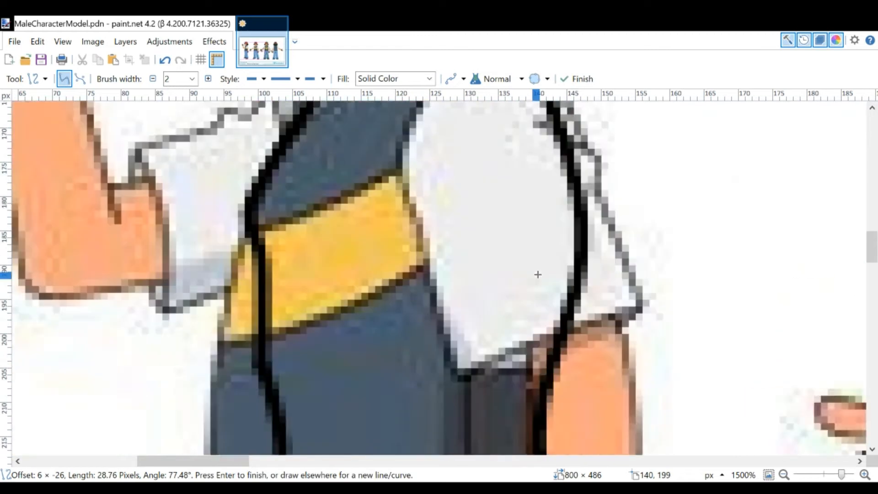
- Draw a closed oval shoulder opening on the side-view torso from three curved lines
drag(481, 172, 405, 287)
drag(459, 209, 438, 196)
drag(431, 251, 414, 242)
drag(522, 301, 496, 173)
drag(511, 260, 523, 253)
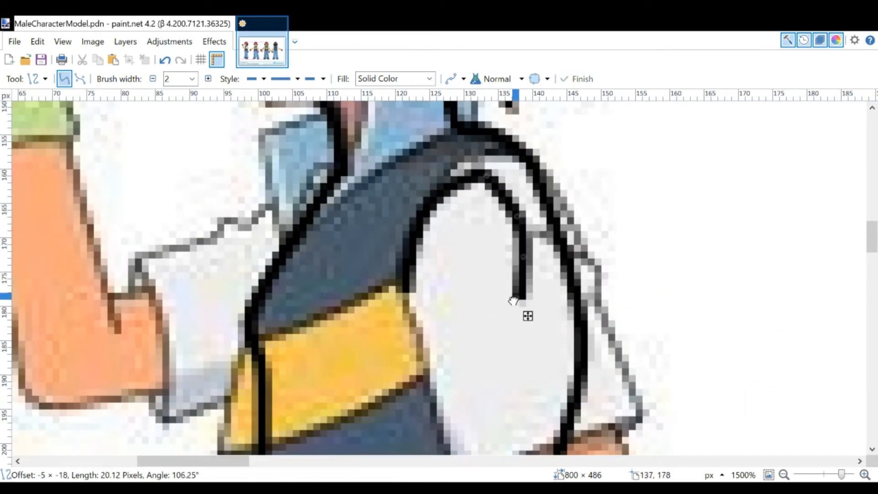
drag(406, 282, 508, 302)
drag(441, 291, 434, 325)
drag(477, 301, 478, 338)
- Draw the side-view leg's back thigh line about 53 px long from below the buttock to the knee and adjust its shape
scroll(527, 306, down, 3)
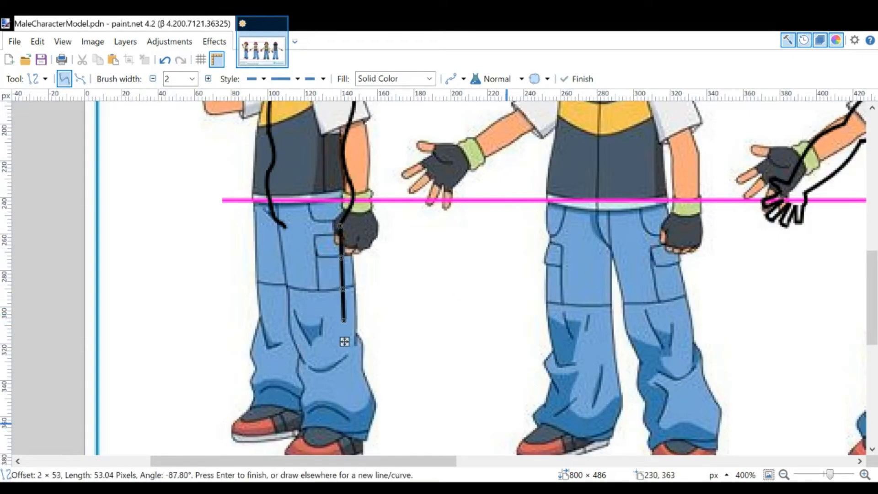
scroll(506, 425, down, 1)
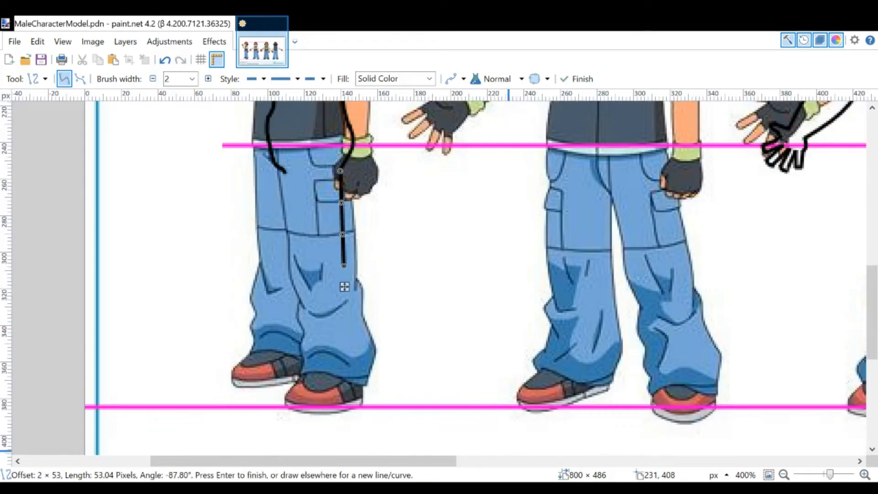
scroll(350, 176, up, 5)
drag(326, 253, 326, 250)
scroll(326, 250, down, 2)
drag(320, 410, 324, 386)
- Draw the front thigh line of the side-view leg down to the knee and curve it around the kneecap
mouse_move(204, 148)
mouse_down()
mouse_move(212, 381)
mouse_move(220, 391)
mouse_up()
drag(215, 310, 206, 335)
scroll(211, 311, down, 2)
drag(220, 281, 231, 284)
- Draw a curved calf line and a front shin line about 50 px long from the knee to the ankle
scroll(231, 284, down, 2)
mouse_move(324, 164)
mouse_down()
mouse_move(343, 387)
mouse_move(336, 374)
mouse_up()
drag(328, 233, 335, 236)
drag(233, 174, 266, 372)
scroll(319, 294, down, 1)
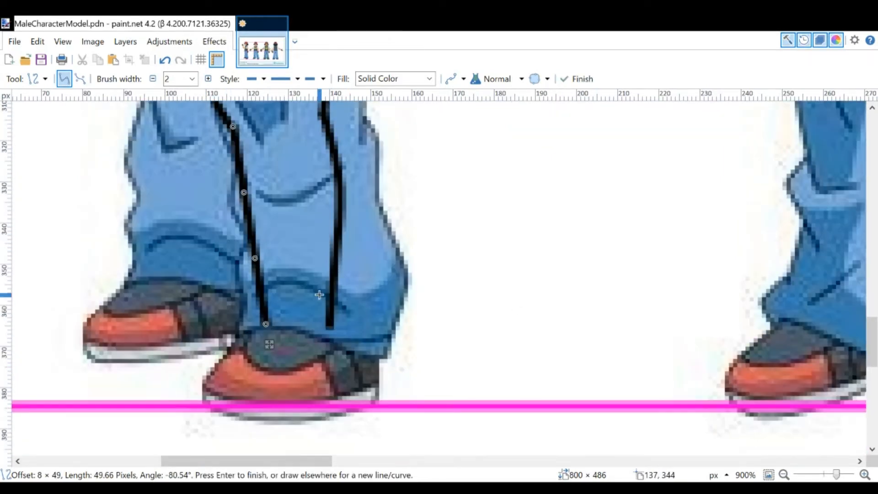
- Try a first side-view foot outline with a slanted instep and a sole, and erase it
drag(266, 328, 166, 401)
drag(315, 461, 291, 463)
drag(320, 373, 287, 370)
drag(352, 348, 297, 356)
drag(320, 403, 289, 400)
drag(455, 401, 289, 400)
scroll(293, 393, down, 1)
key(e)
click(171, 79)
click(171, 79)
drag(336, 275, 437, 336)
- Redraw the front thigh line above the knee about 38 px long with a brush width of 2, bowing it slightly backward
scroll(429, 297, up, 7)
drag(284, 356, 284, 147)
scroll(314, 241, down, 2)
key(o)
double_click(175, 79)
text(2)
drag(284, 249, 290, 250)
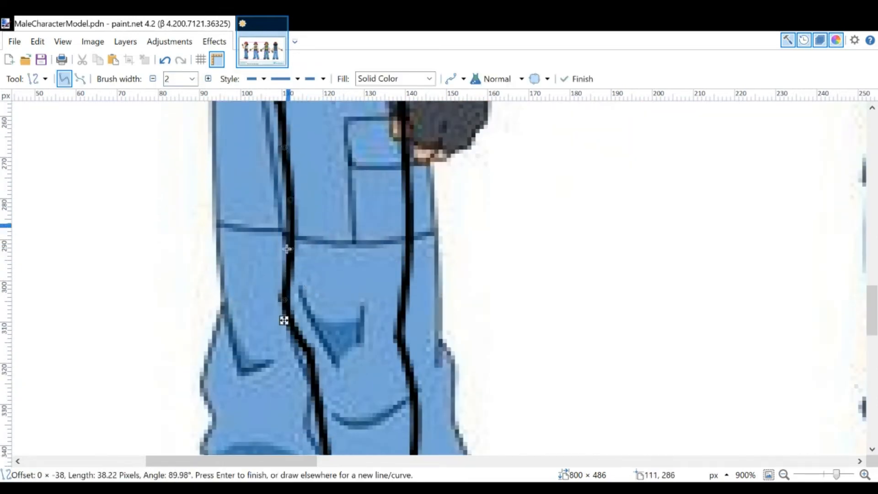
- Outline the side-view foot with a short ankle extension, rounded heel, curved instep and flat sole along the lower magenta guide
scroll(293, 256, down, 4)
drag(341, 325, 342, 342)
scroll(462, 350, down, 2)
drag(408, 243, 421, 302)
mouse_move(417, 282)
mouse_down()
mouse_move(434, 287)
mouse_move(431, 263)
mouse_up()
mouse_move(342, 236)
mouse_down()
mouse_move(251, 300)
mouse_move(253, 270)
mouse_up()
drag(312, 258, 296, 254)
drag(423, 304, 249, 304)
scroll(496, 256, up, 20)
scroll(537, 256, down, 20)
key(Return)
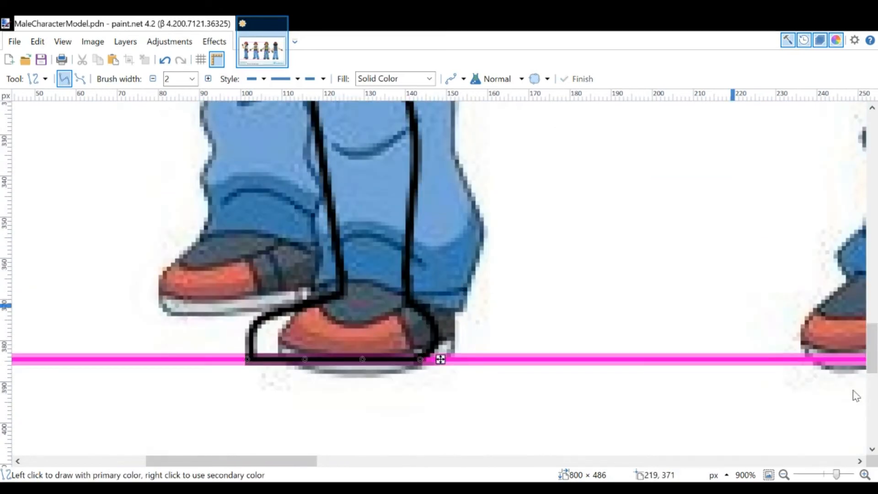
- Draw a separate upper arm outline with a rounded top and two curved sides about 46 px long beside the side-view torso
scroll(496, 256, up, 14)
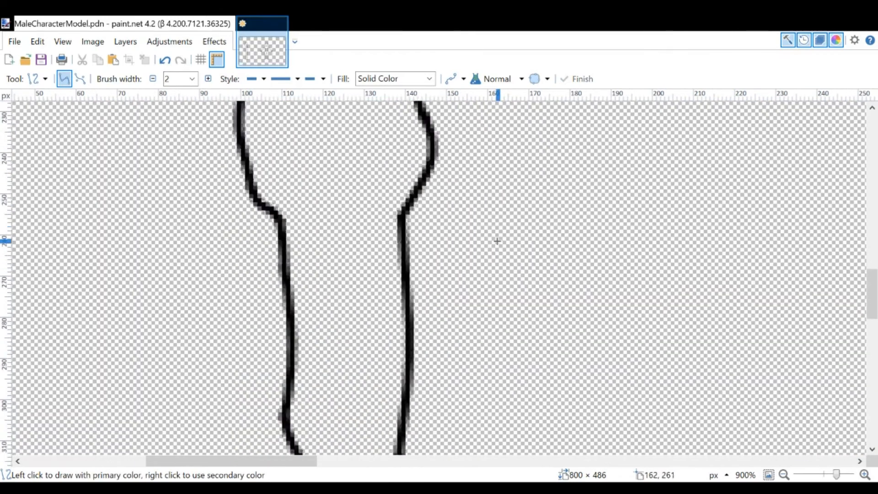
scroll(497, 240, down, 6)
scroll(308, 271, up, 5)
mouse_move(402, 183)
mouse_down()
mouse_move(463, 182)
mouse_move(422, 163)
mouse_move(443, 165)
mouse_move(459, 347)
mouse_up()
scroll(472, 231, down, 1)
scroll(472, 231, up, 1)
mouse_move(462, 240)
mouse_down()
mouse_move(467, 249)
mouse_move(475, 243)
mouse_up()
drag(460, 294, 467, 301)
scroll(467, 292, down, 1)
drag(459, 293, 460, 295)
drag(396, 235, 389, 243)
drag(395, 289, 399, 292)
scroll(460, 227, down, 1)
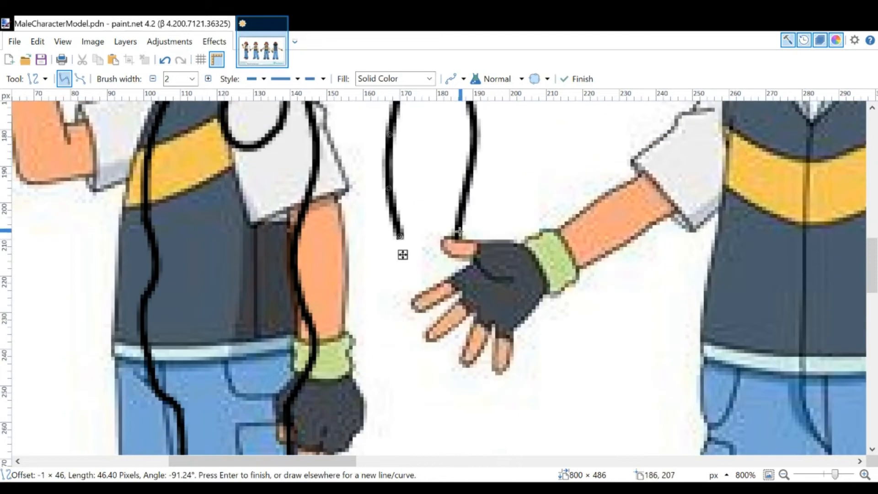
- Draw a straight forearm line about 41 px long down from the back of the elbow
drag(458, 234, 442, 384)
scroll(459, 405, up, 1)
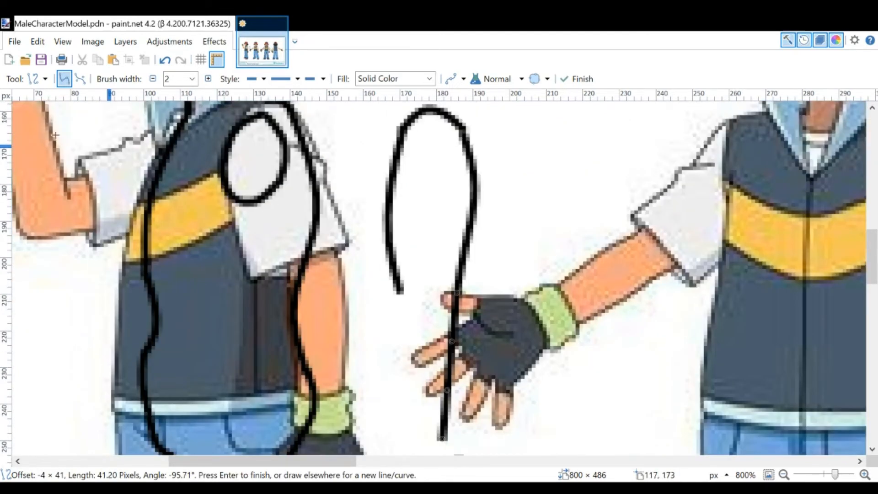
- Select the separate arm outline, move it about 20 px farther from the side-view body, and clear the selection
key(s)
drag(367, 185, 557, 450)
scroll(541, 226, up, 2)
key(m)
key(ctrl+Right)
key(ctrl+Right)
key(ctrl+Left)
key(ctrl+Left)
key(ctrl+Right)
key(Right)
key(Right)
scroll(502, 237, down, 1)
key(Right)
key(Right)
key(Right)
key(Right)
key(Right)
key(Right)
key(Right)
key(Right)
scroll(484, 226, down, 3)
key(e)
key(s)
click(429, 182)
- Erase the straight forearm line below the back of the elbow
key(e)
drag(517, 306, 527, 204)
scroll(540, 229, up, 1)
- Draw the forearm's curved front and back lines, about 42 px and 43 px long, narrowing from the elbow to the wrist
key(o)
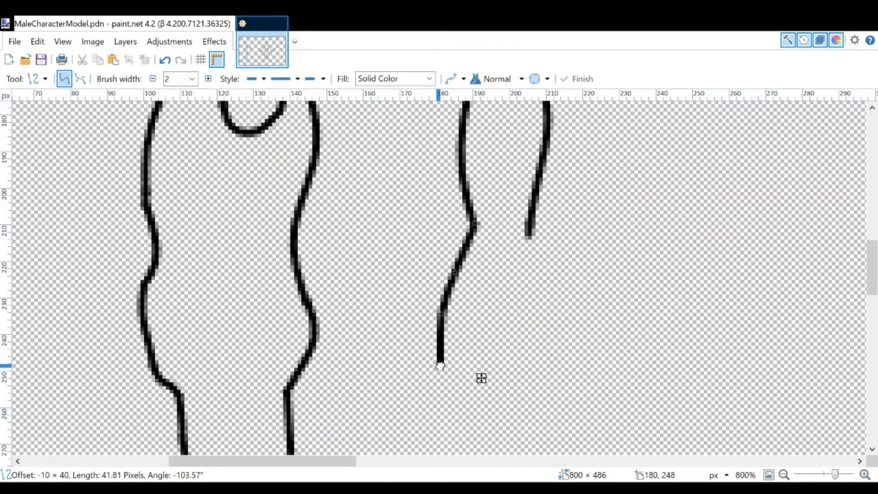
drag(441, 314, 448, 315)
drag(440, 366, 447, 369)
drag(530, 235, 480, 373)
drag(513, 282, 523, 284)
drag(498, 328, 507, 331)
scroll(541, 293, up, 3)
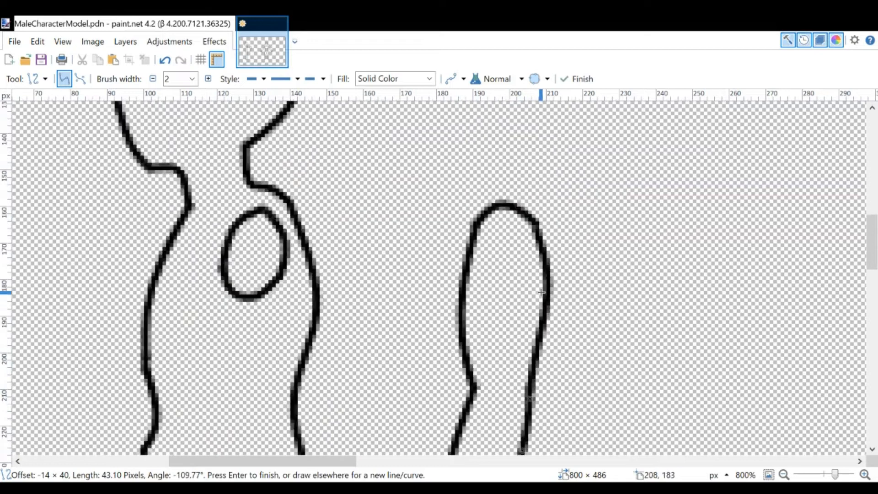
- Draw the front and back contours of the hand below the wrist, with a lower back segment about 17 px long
scroll(542, 293, down, 5)
scroll(403, 267, right, 2)
drag(364, 260, 338, 339)
click(154, 79)
click(153, 79)
click(154, 79)
click(153, 79)
click(153, 80)
click(153, 79)
click(153, 79)
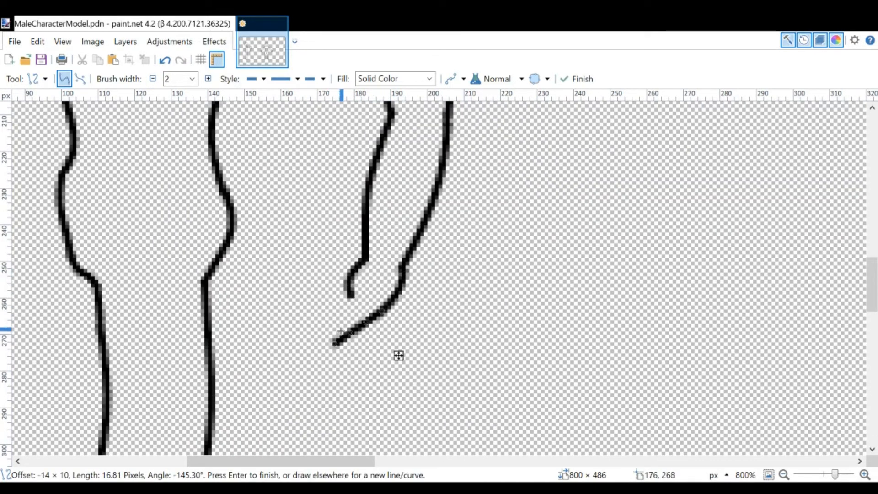
- Erase the lower part of the hand contour and draw small finger outlines in its place, with a fingertip about 5 px long
key(e)
mouse_move(318, 297)
mouse_down()
mouse_move(314, 318)
mouse_move(305, 313)
mouse_up()
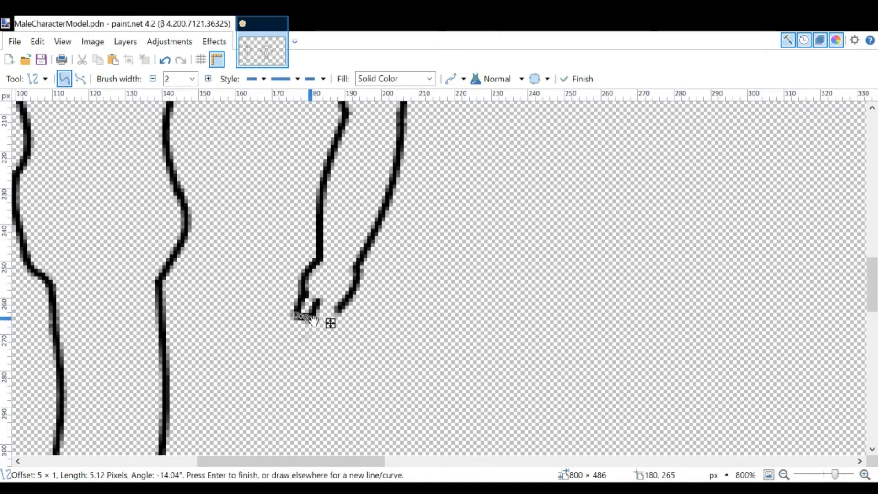
scroll(299, 319, up, 7)
scroll(512, 286, down, 5)
drag(489, 281, 435, 342)
mouse_move(423, 303)
mouse_down()
mouse_move(395, 331)
mouse_move(428, 344)
mouse_up()
scroll(508, 288, down, 2)
scroll(506, 217, down, 5)
scroll(496, 224, up, 3)
scroll(496, 224, down, 3)
key(Return)
- Replace the rounded heel of the side-view foot with a straight line about 17 px long from the ankle to the sole
scroll(261, 412, up, 6)
key(e)
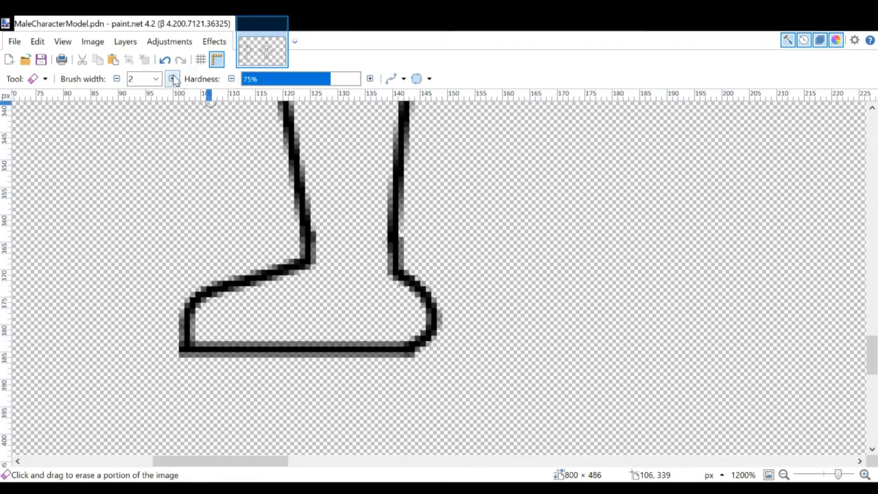
key(o)
drag(394, 259, 389, 342)
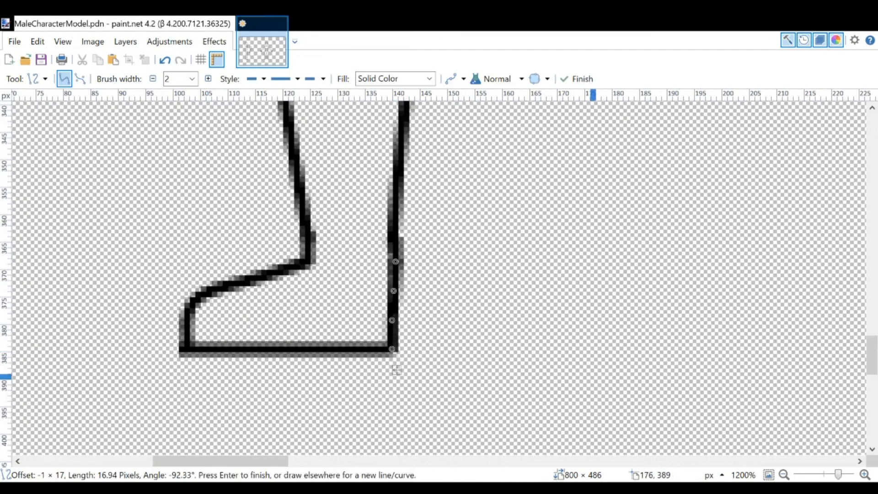
- Erase the top of the side-view foot and redraw it as an S-curve about 32 px long from toe to ankle
key(e)
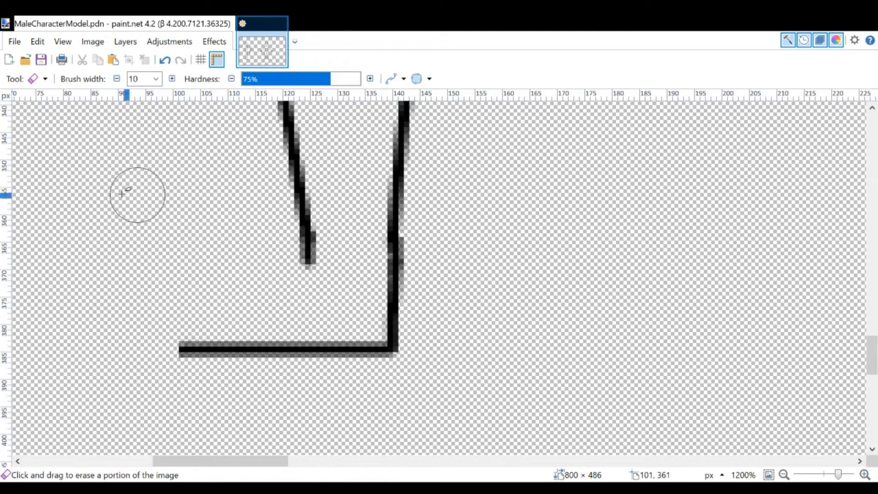
key(o)
click(154, 78)
click(153, 79)
click(153, 78)
click(153, 78)
drag(182, 350, 308, 256)
drag(223, 319, 195, 316)
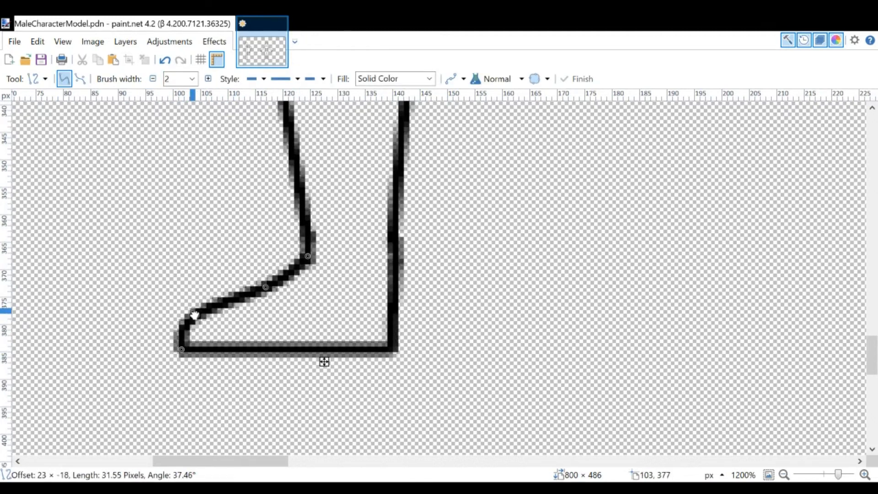
- Erase the lower front line of the side-view leg and redraw it down to the ankle
scroll(193, 315, up, 1)
key(e)
scroll(400, 279, up, 2)
mouse_move(316, 421)
mouse_down()
mouse_move(304, 408)
mouse_move(280, 210)
mouse_up()
key(o)
mouse_move(265, 151)
mouse_down()
mouse_move(321, 371)
mouse_move(320, 425)
mouse_up()
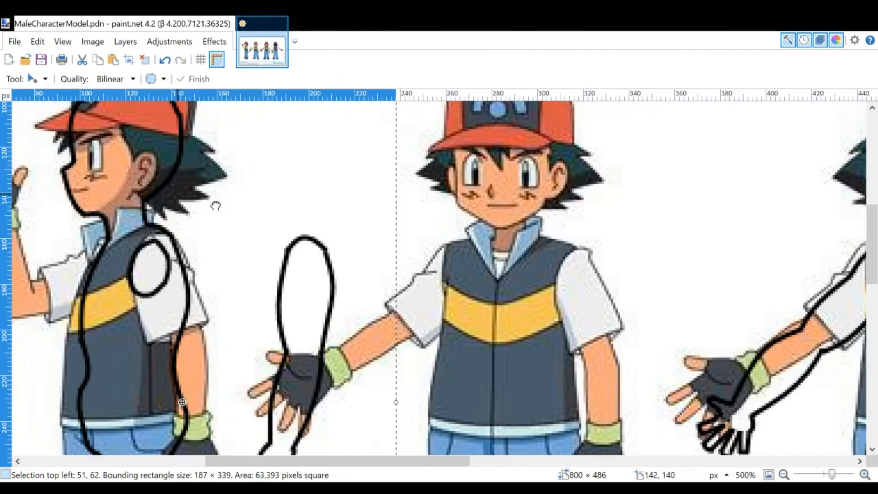
- Draw the side-view ear as a backward-bulging curve over the head, with its ends about 16 px apart
drag(215, 206, 299, 235)
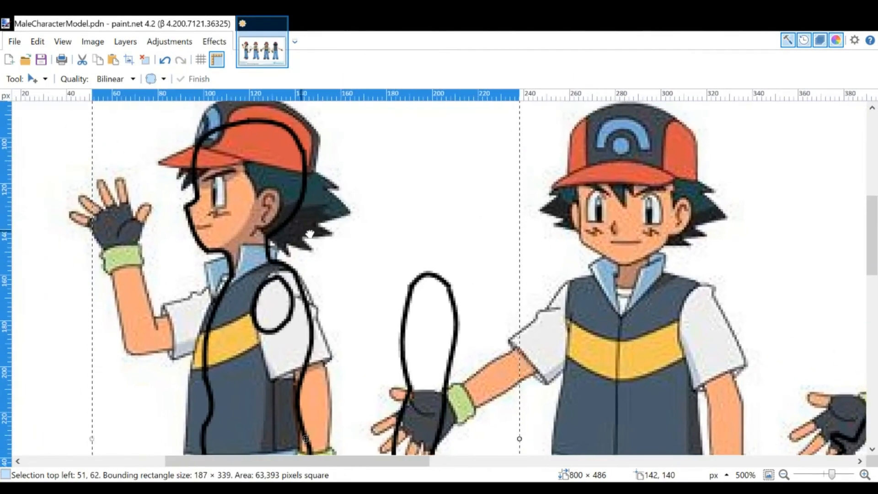
scroll(266, 218, up, 6)
drag(361, 238, 446, 285)
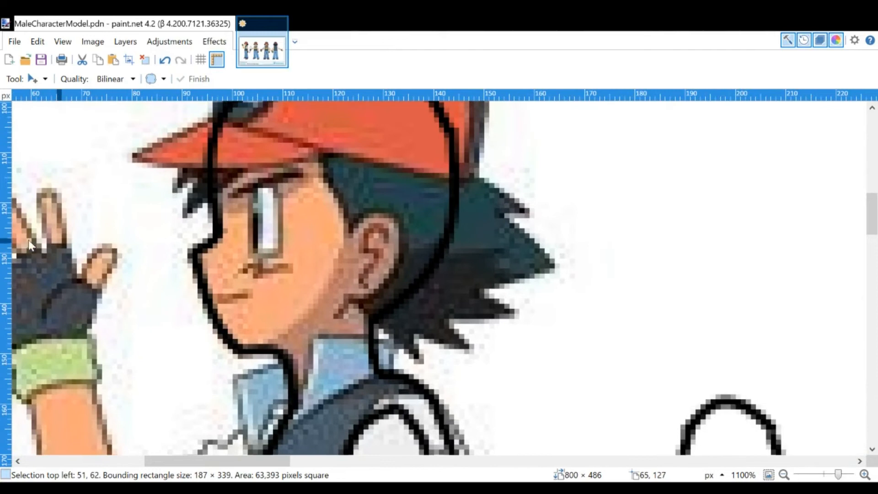
key(o)
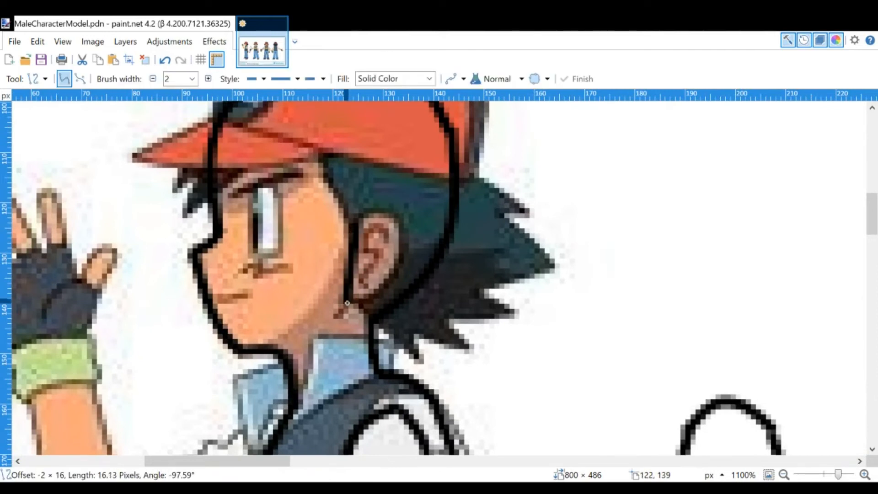
drag(355, 241, 395, 218)
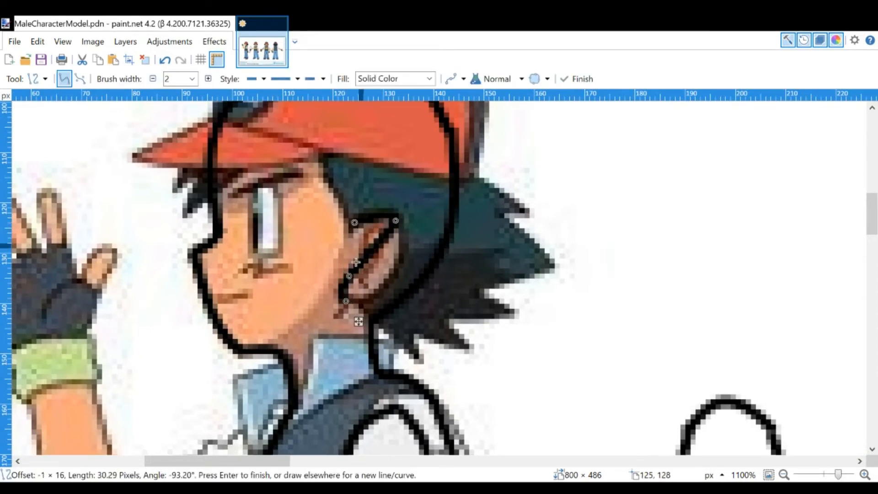
drag(349, 275, 393, 276)
drag(346, 304, 347, 304)
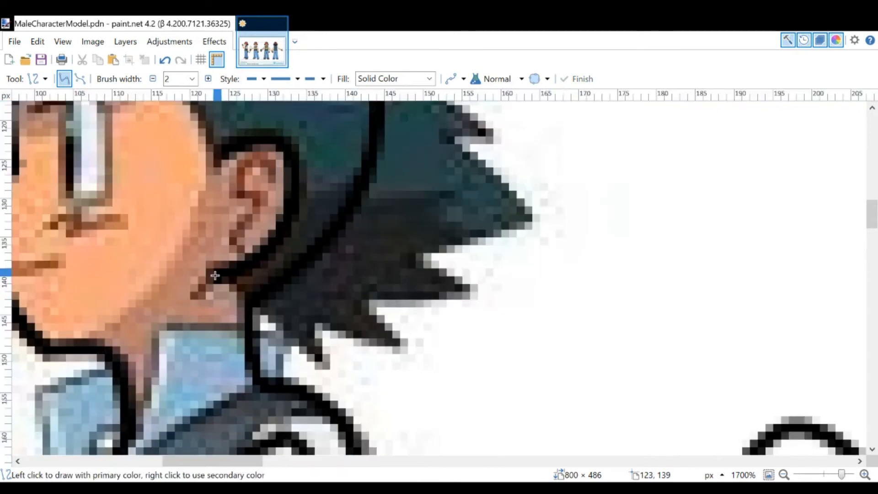
- Draw magenta horizontal guide lines from the side-view ear's upper and lower ends across to the front-view head
drag(216, 276, 606, 279)
drag(526, 464, 215, 465)
scroll(383, 243, up, 3)
mouse_move(387, 241)
mouse_down()
mouse_move(861, 242)
mouse_move(539, 240)
mouse_move(486, 256)
mouse_up()
- Try to draw the front-view ear as an outward curve about 21 px long between the guide lines
drag(478, 219, 447, 336)
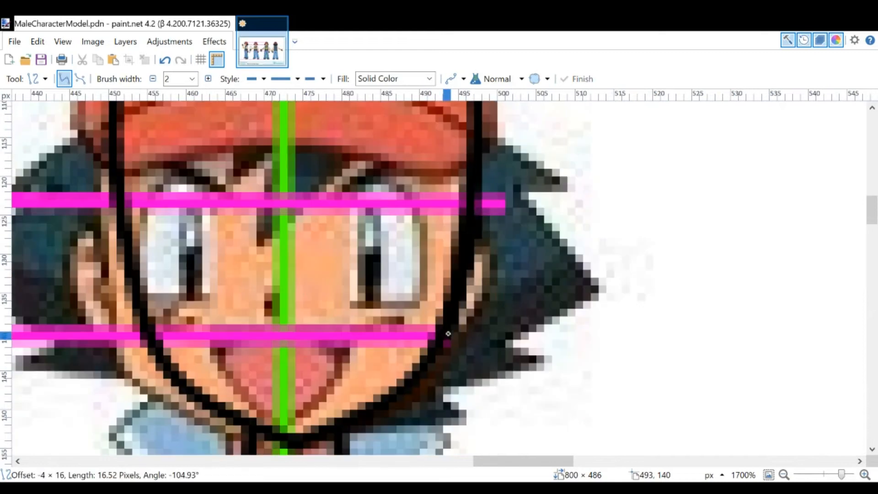
drag(468, 258, 504, 260)
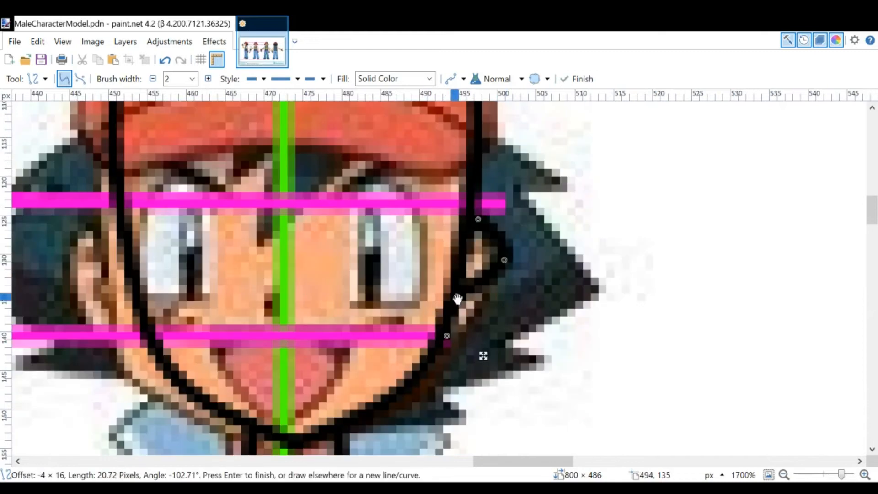
key(ctrl+z)
key(ctrl+z)
- Try a second ear curve beside the front-view head, then erase it
mouse_move(446, 341)
mouse_down()
mouse_move(494, 220)
mouse_move(472, 219)
mouse_up()
drag(464, 259, 504, 257)
drag(455, 299, 492, 289)
click(787, 355)
click(41, 228)
click(158, 80)
click(148, 143)
drag(497, 234, 500, 294)
click(787, 355)
click(42, 274)
- Try another front-view ear curve with brush width 2, check it without the reference image, and undo it
drag(446, 325, 477, 216)
click(154, 79)
click(154, 79)
click(154, 80)
click(153, 79)
drag(467, 255, 505, 257)
drag(456, 290, 487, 306)
click(849, 439)
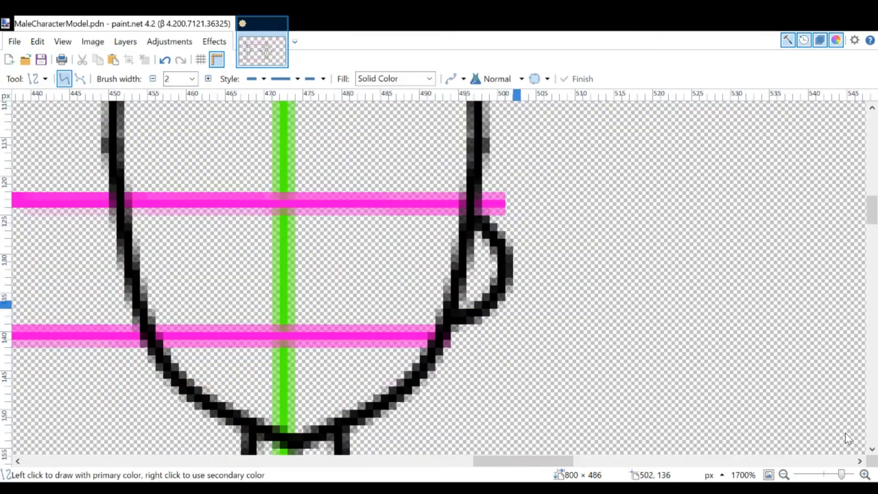
key(ctrl+z)
key(ctrl+z)
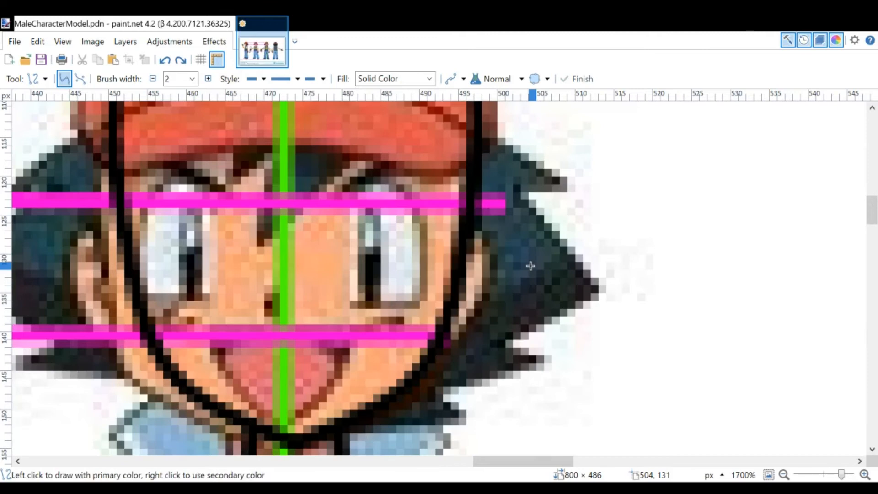
- Hide the reference image and draw the front-view ear as an outward curve about 19 px long beside the head
click(849, 440)
drag(470, 226, 447, 320)
drag(464, 258, 509, 256)
drag(455, 290, 491, 298)
drag(510, 256, 503, 246)
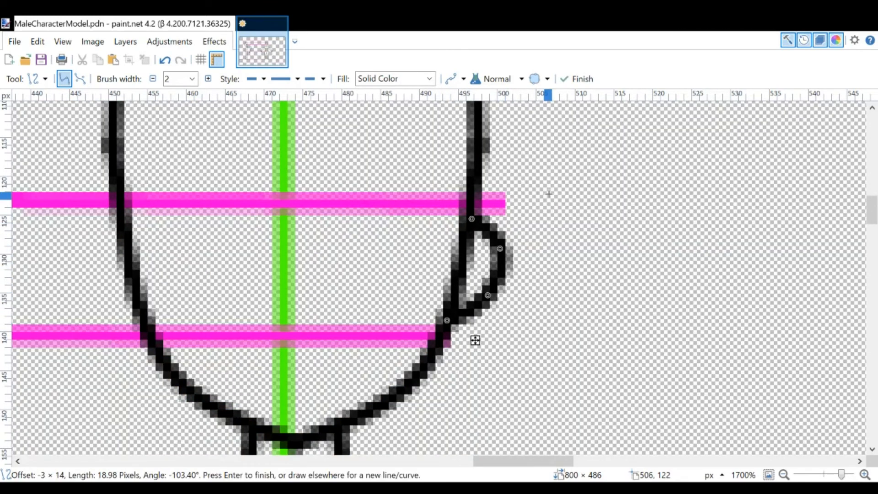
key(Return)
- Flip the ear copy horizontally, move it 148 px right onto the opposite side of the front-view head, and deselect
scroll(619, 246, down, 11)
click(125, 42)
click(168, 158)
scroll(590, 221, up, 6)
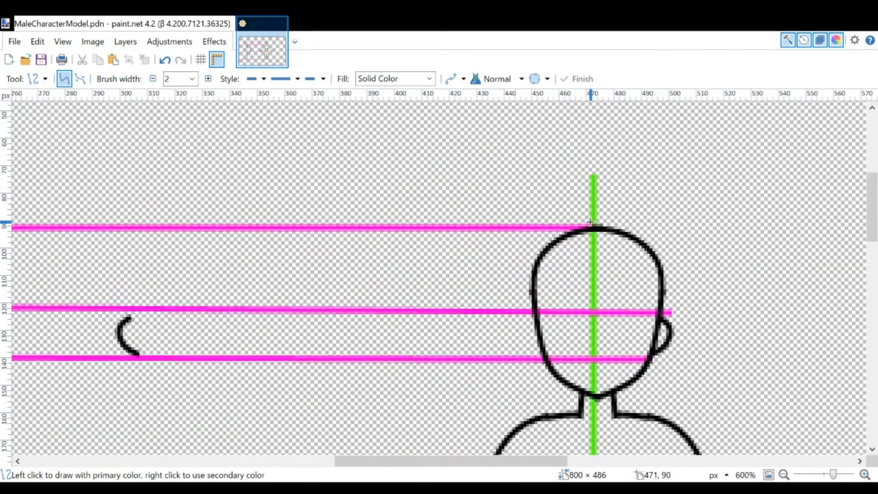
scroll(590, 221, down, 2)
key(m)
drag(495, 224, 589, 223)
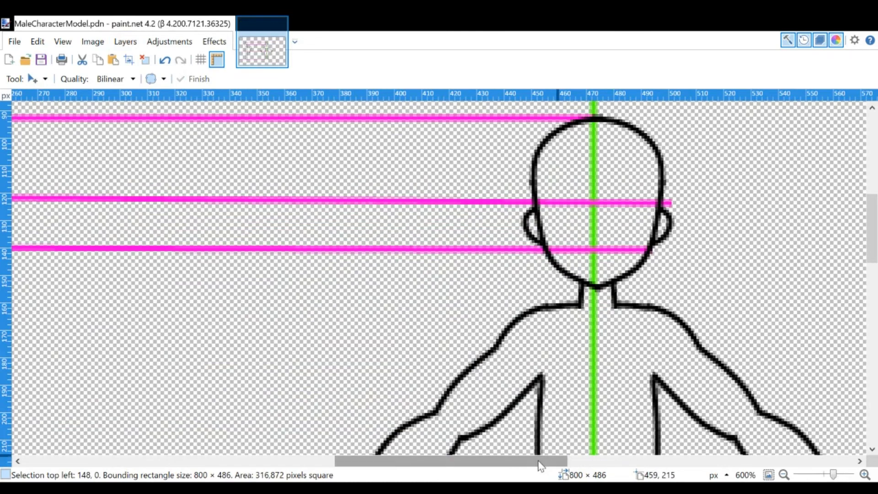
scroll(466, 287, down, 2)
drag(545, 462, 567, 462)
scroll(466, 286, up, 3)
key(s)
click(732, 332)
- Compare the front-view outline with the reference image and inspect the side-view body, ear and arm outlines
scroll(617, 300, down, 7)
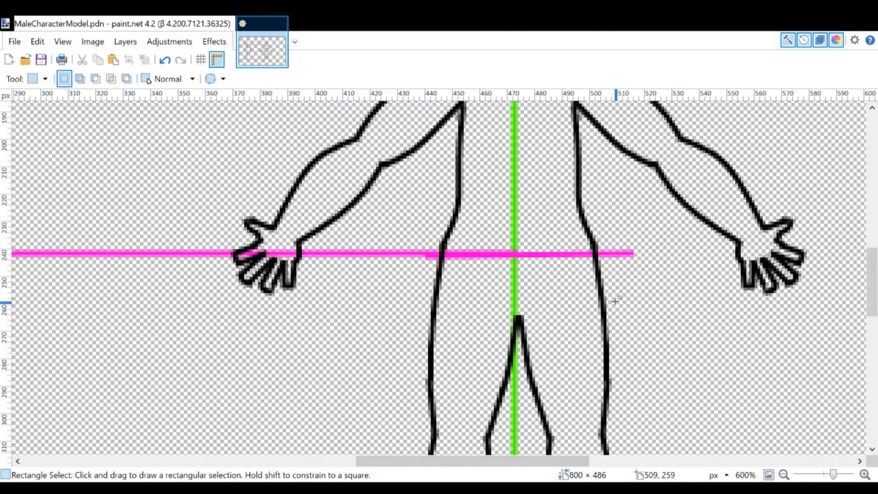
scroll(616, 300, up, 4)
scroll(616, 299, down, 4)
click(854, 424)
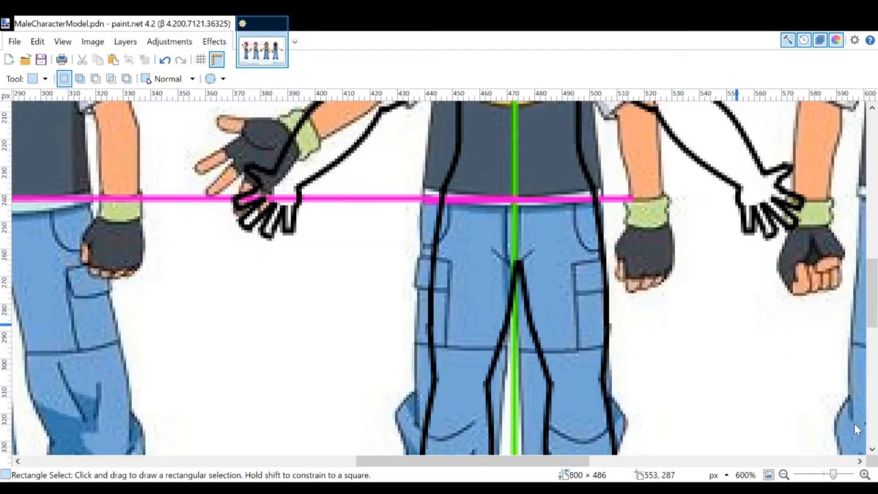
scroll(434, 297, up, 2)
scroll(434, 297, up, 2)
click(855, 423)
scroll(549, 273, down, 2)
scroll(488, 260, left, 15)
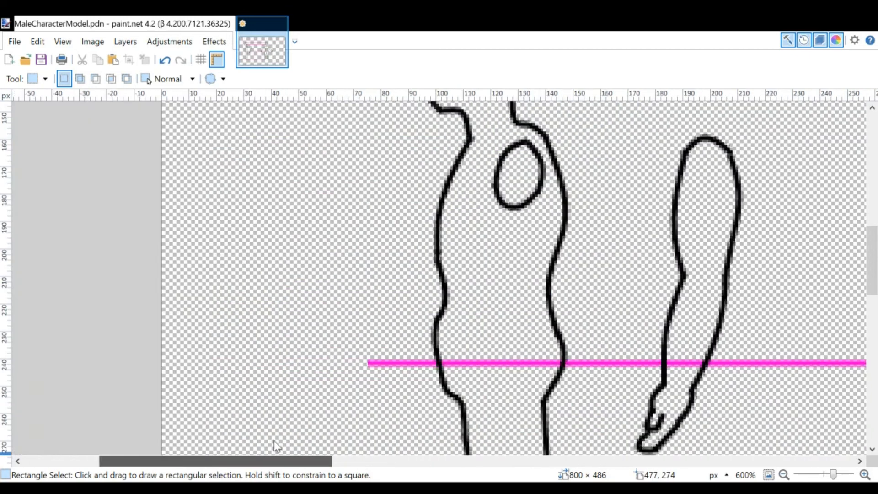
scroll(476, 292, up, 3)
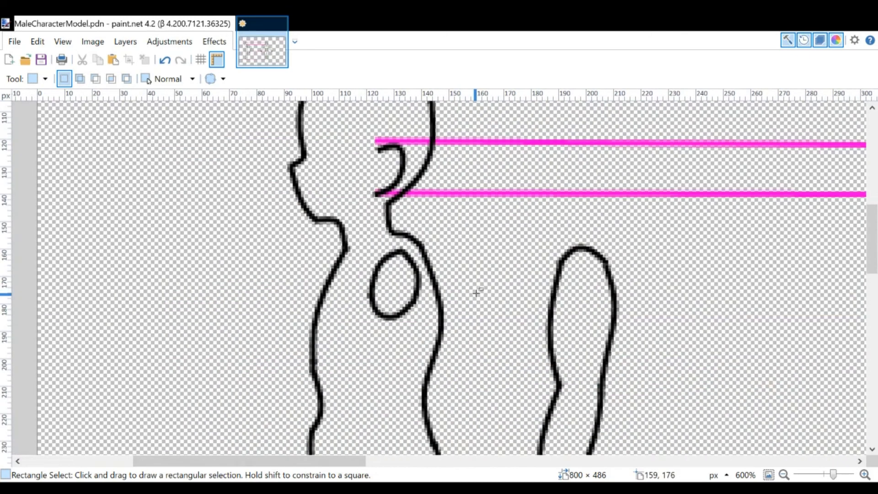
scroll(477, 293, down, 4)
- Hide the green and magenta guide lines and duplicate the side-view outline layer
drag(732, 279, 546, 237)
click(856, 389)
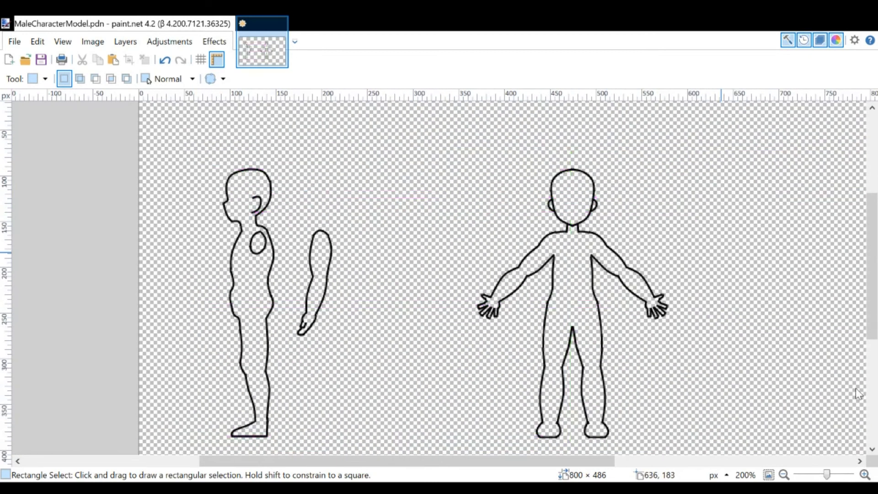
click(788, 466)
- Move the side-view copy 540 px right, beyond the front view, and clear the selection
key(m)
key(Right)
key(Right)
key(Right)
key(Right)
key(Right)
key(Right)
key(Right)
key(Right)
key(Right)
key(Right)
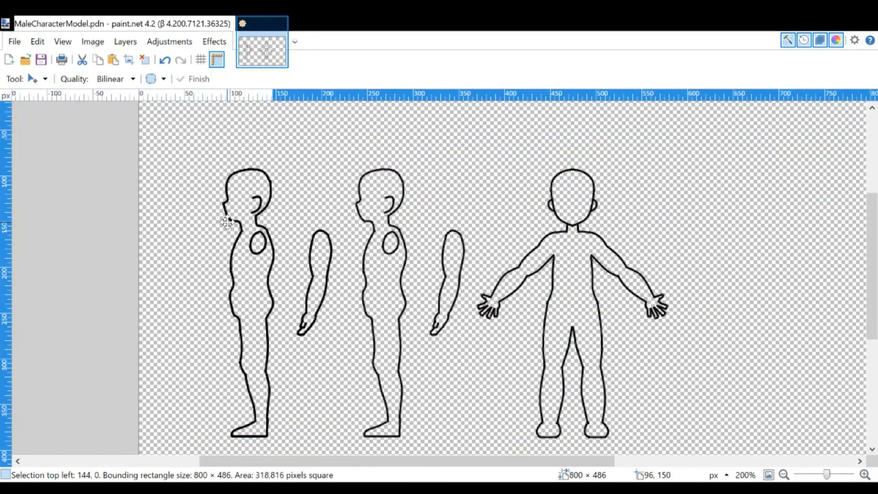
key(Right)
key(Right)
key(Right)
key(Right)
key(Right)
key(Right)
key(Right)
key(Right)
key(Right)
key(Right)
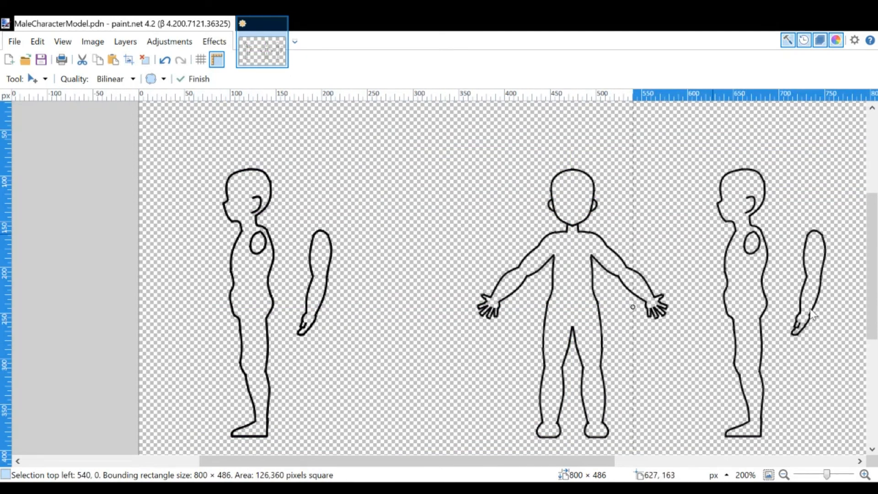
key(ctrl+d)
- Move the horizontally flipped side-view copy 360 px left, between the original side view and the front view
key(ctrl+a)
key(Left)
key(Left)
key(Left)
key(Left)
key(Left)
key(Left)
key(Left)
key(Left)
key(Left)
key(Left)
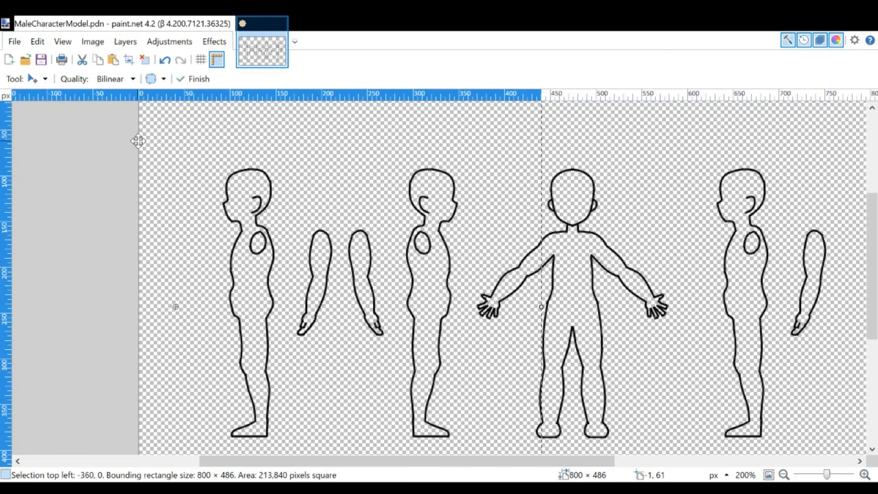
- Save the drawing and clear the selection
scroll(570, 177, right, 3)
click(42, 60)
scroll(541, 202, down, 2)
key(s)
key(ctrl+d)
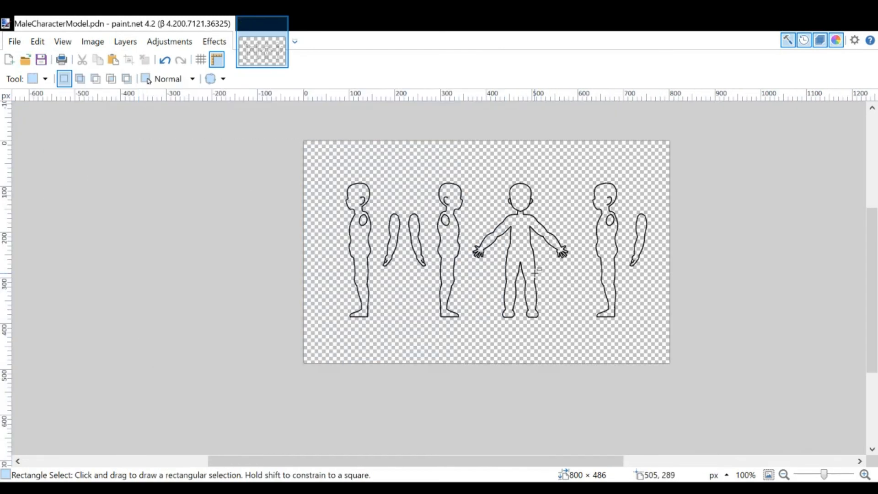